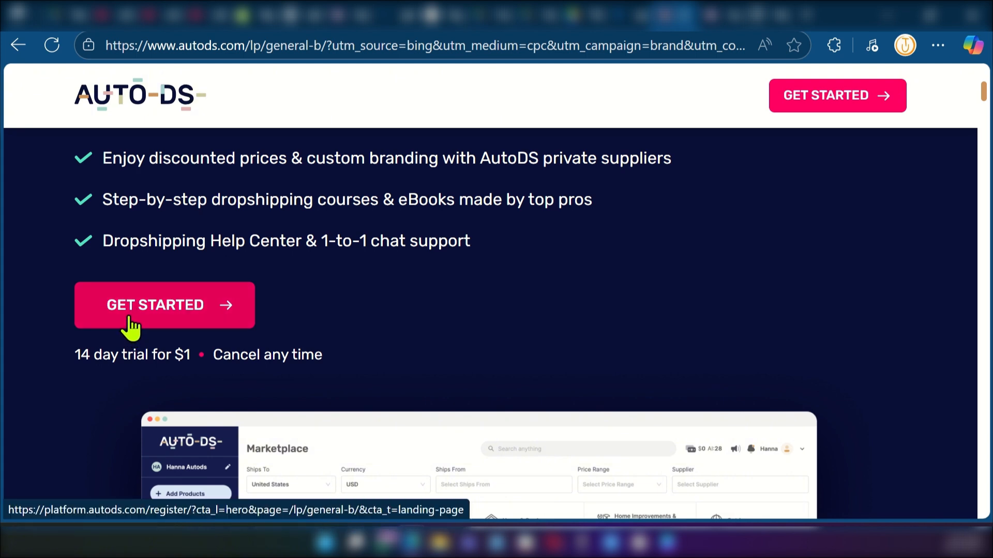
Start the AutoDS trial registration and sign up with a Google account.
left_click(131, 326)
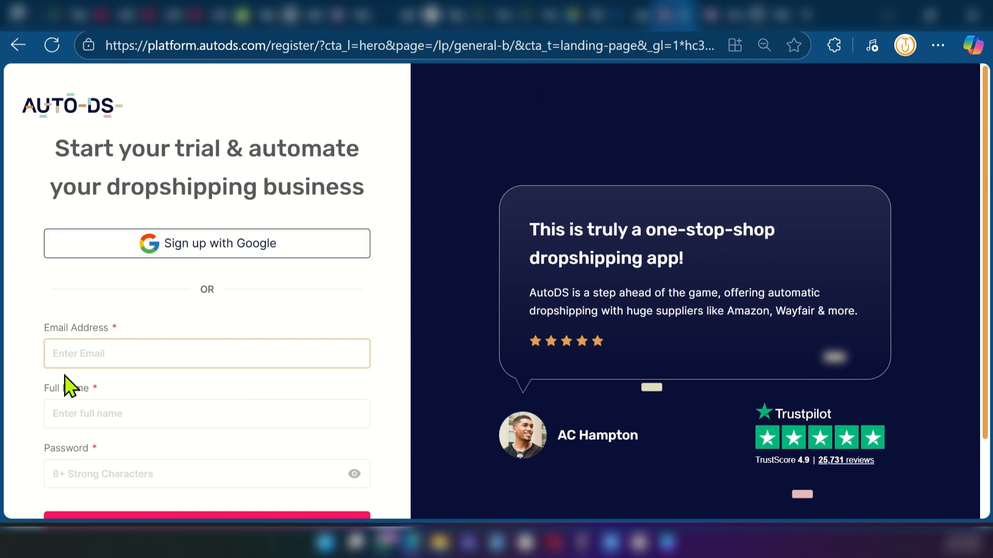
scroll(68, 311, "down", 2)
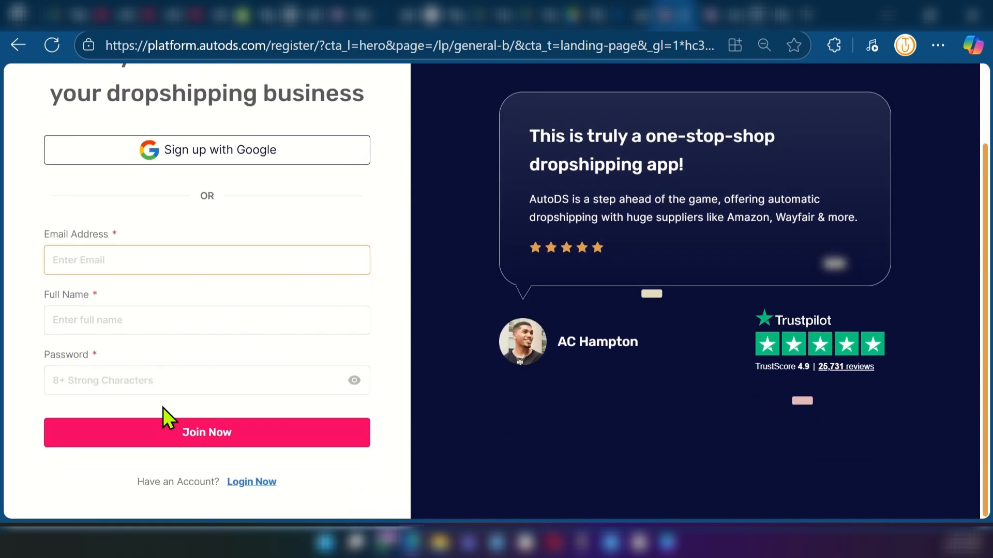
scroll(163, 407, "up", 2)
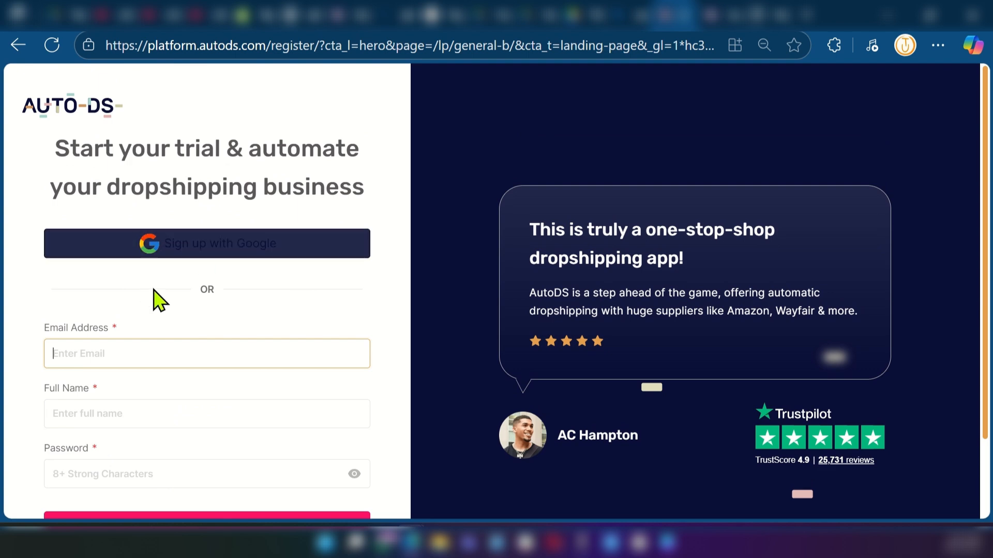
left_click(222, 253)
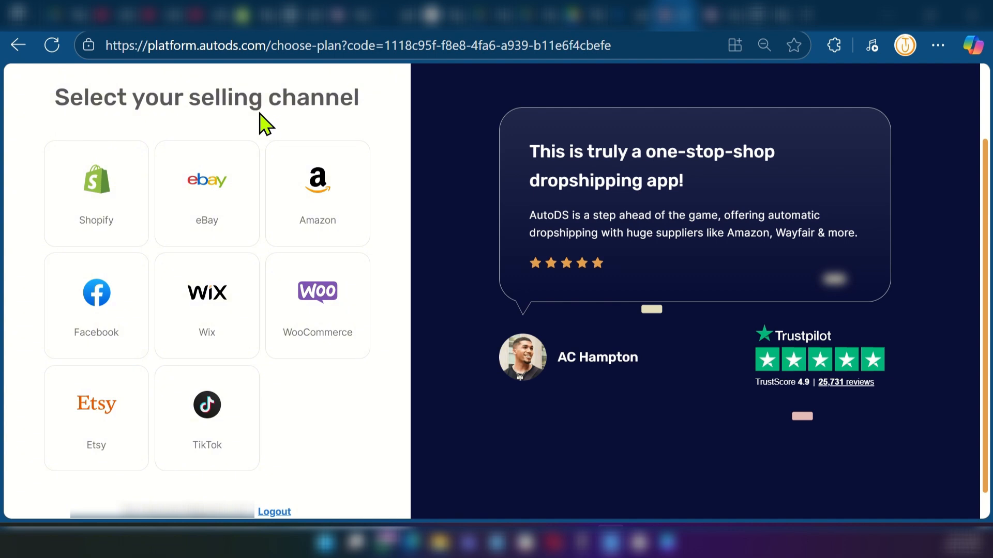
Choose Shopify as the selling channel and start the monthly Starter 500 package trial for $0.99.
left_click(123, 209)
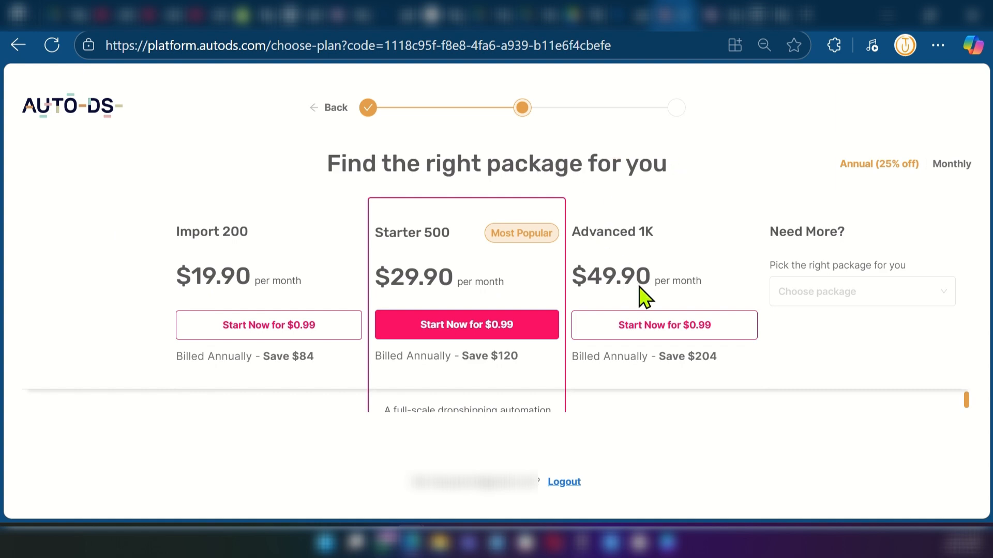
key("ctrl+minus")
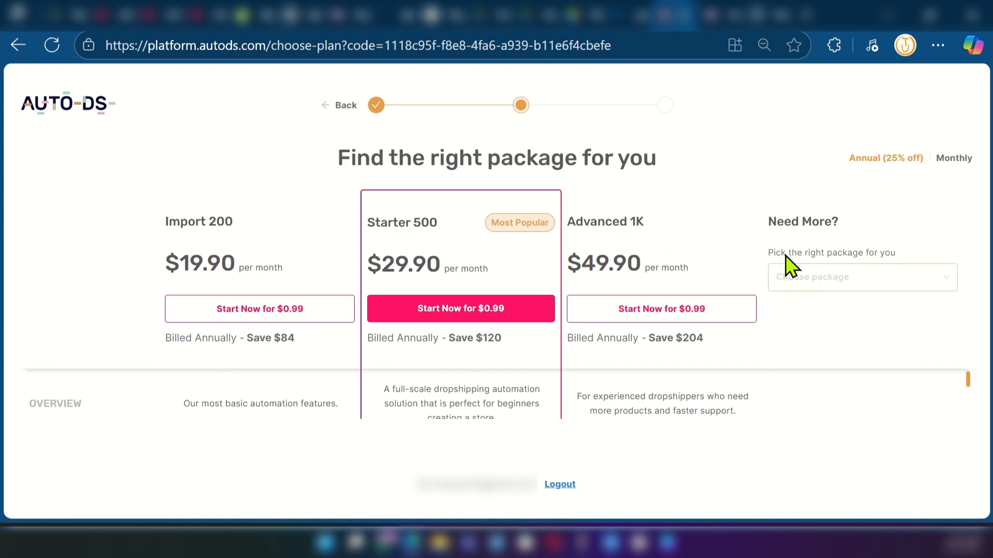
left_click(791, 280)
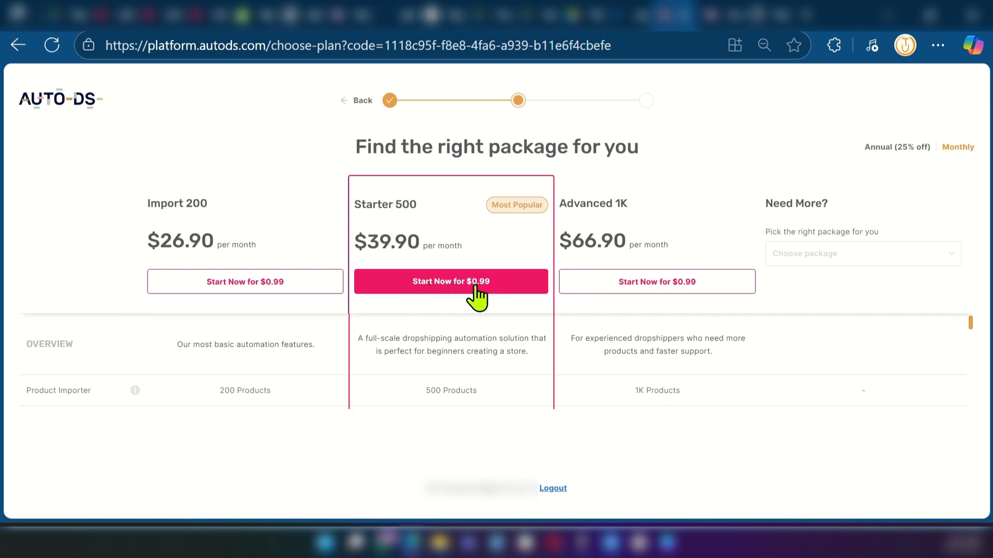
left_click(440, 296)
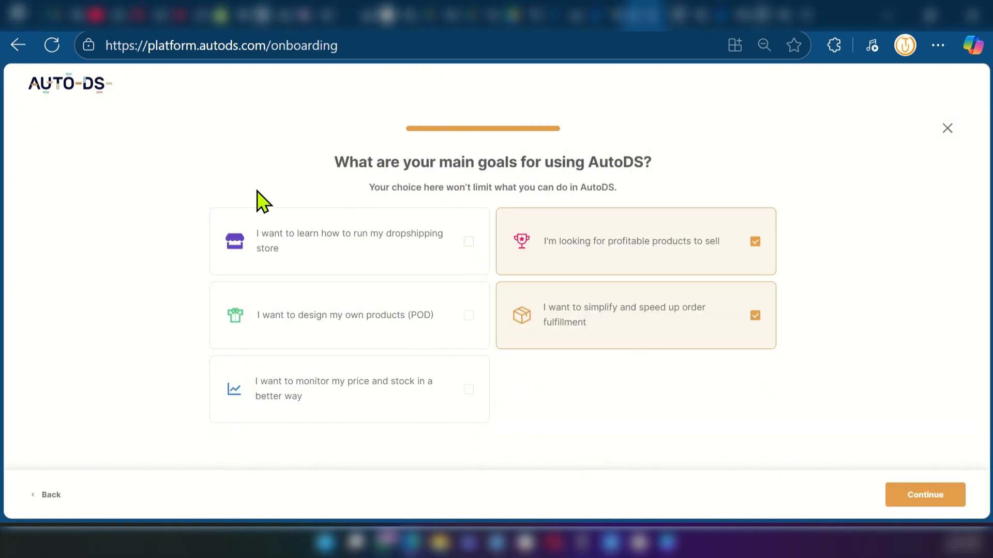
Add learning to run a dropshipping store to the main goals and choose to connect an existing Shopify store.
left_click(469, 243)
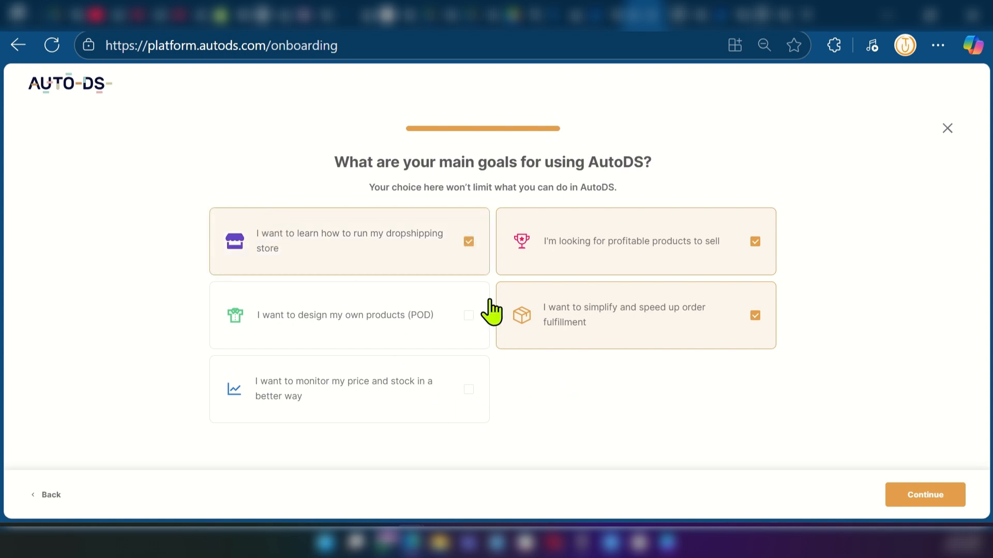
left_click(914, 494)
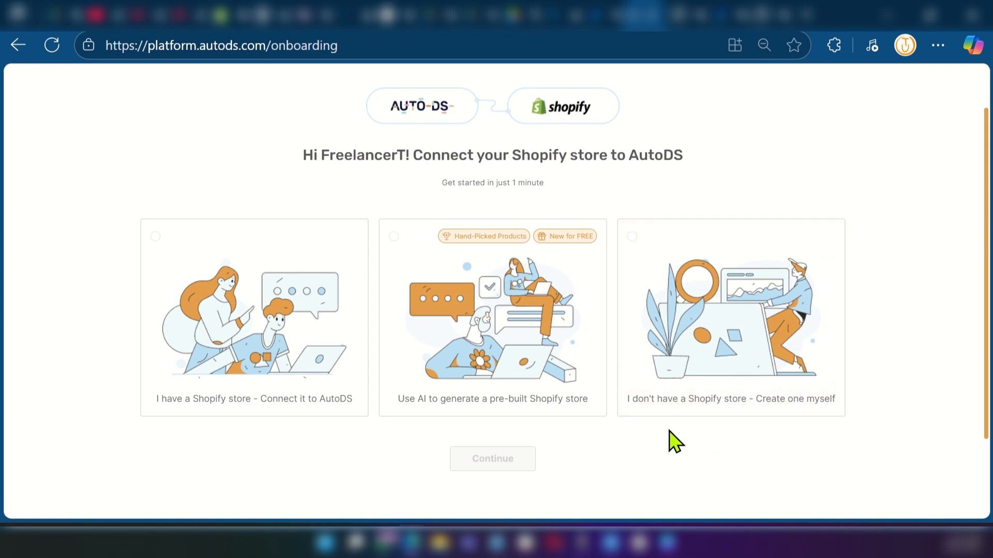
left_click(247, 342)
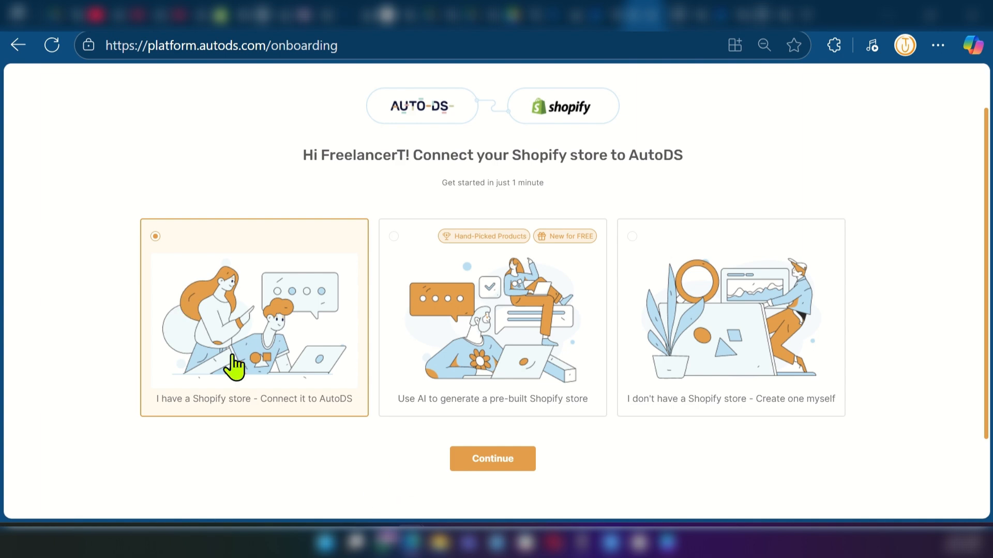
left_click(492, 461)
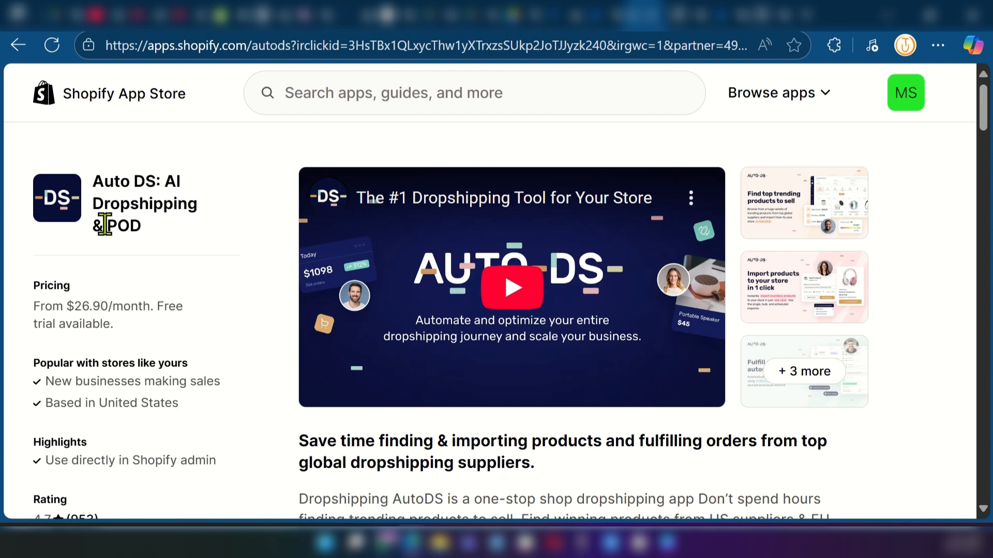
Install the AutoDS dropshipping app on the Shopify store with the requested access and move past the marketplace introduction.
key("ctrl+minus")
key("ctrl+minus")
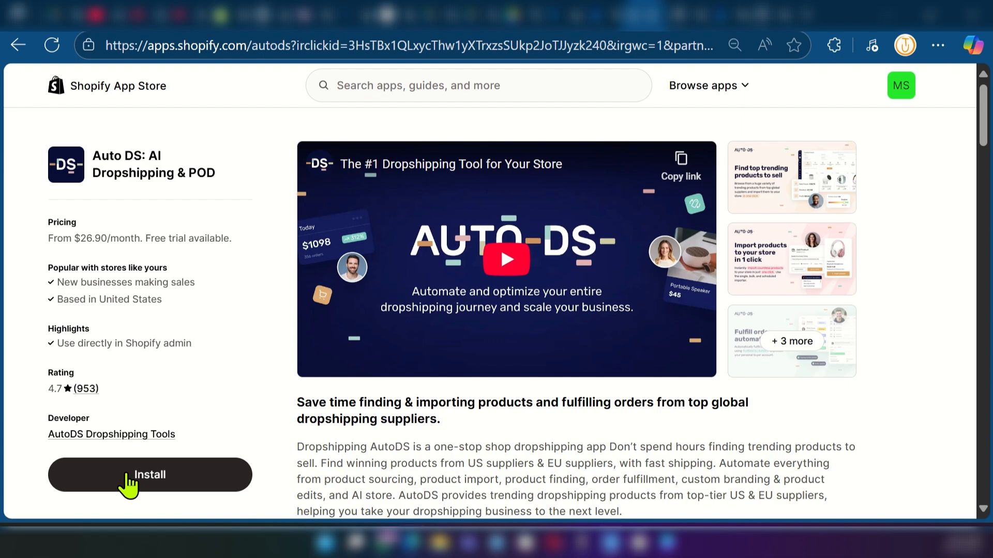
left_click(127, 483)
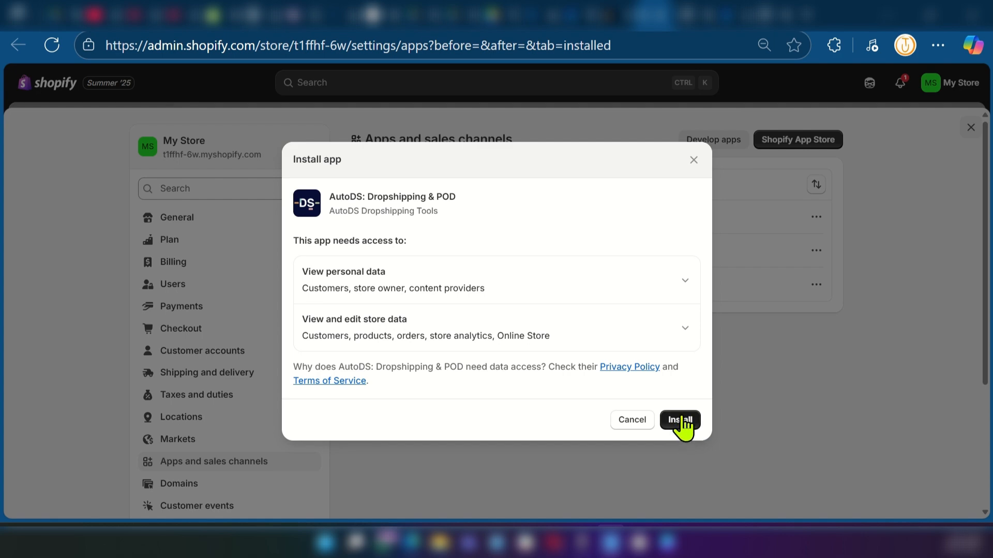
left_click(681, 419)
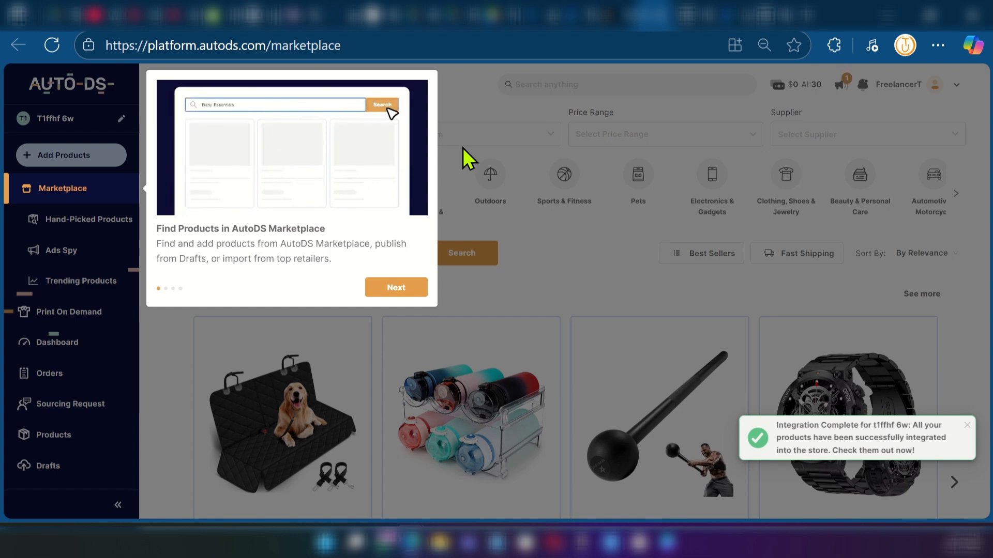
left_click(392, 292)
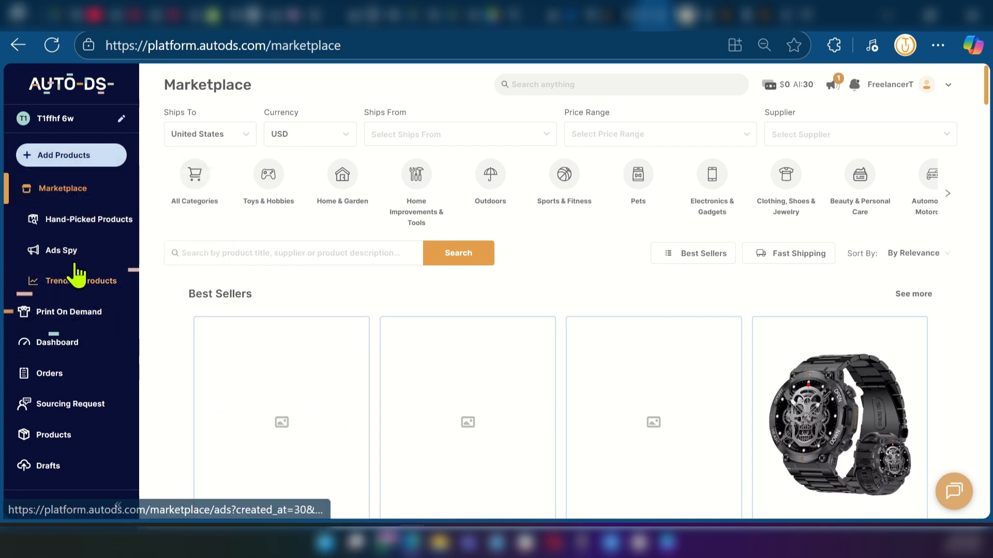
Browse the marketplace's product sections and the items in the Electronics & Gadgets category.
scroll(571, 279, "down", 4)
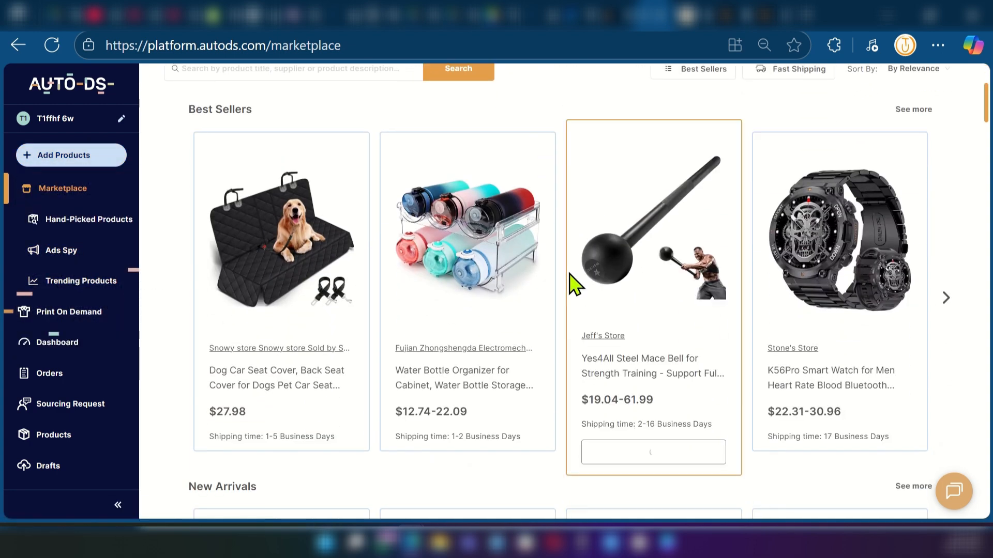
scroll(483, 290, "up", 4)
scroll(483, 290, "down", 10)
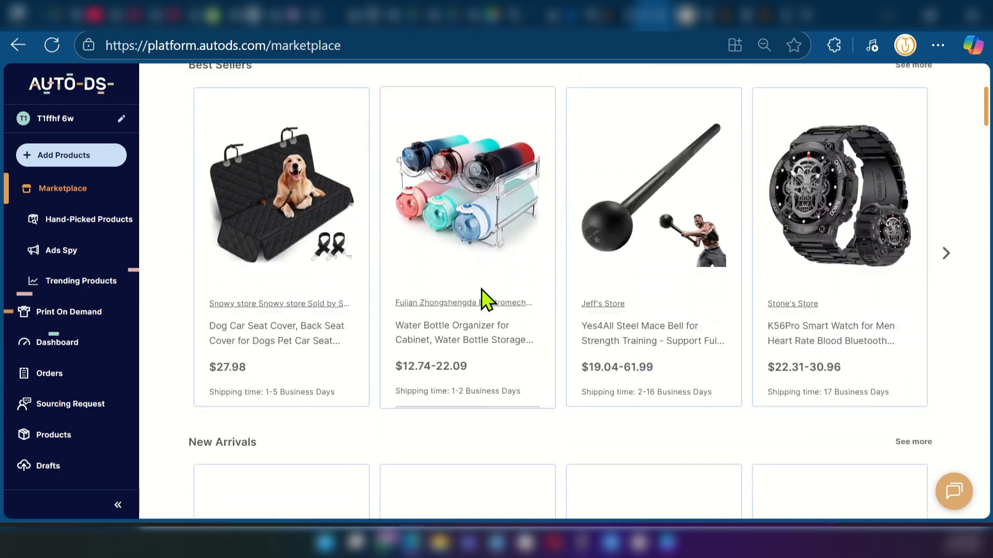
scroll(484, 299, "down", 6)
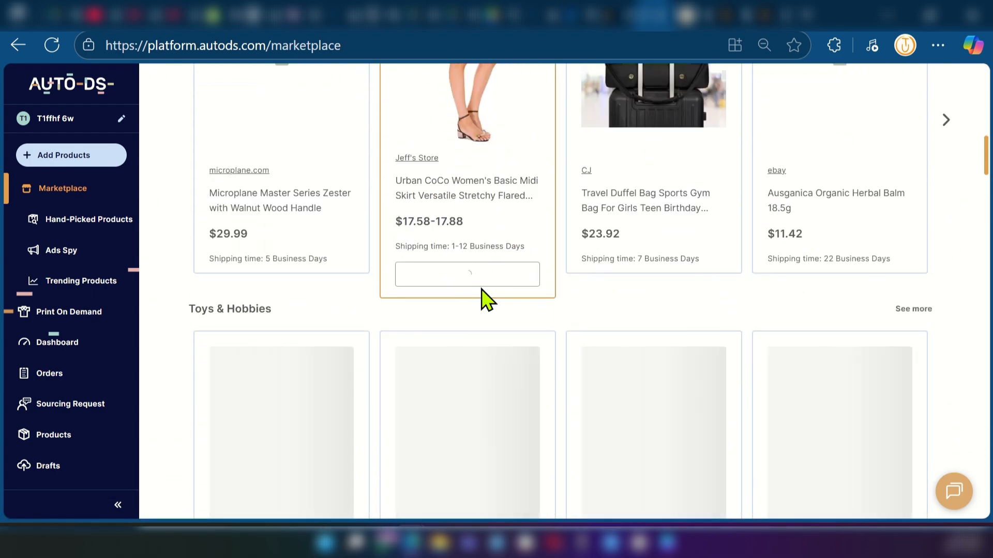
scroll(484, 299, "up", 16)
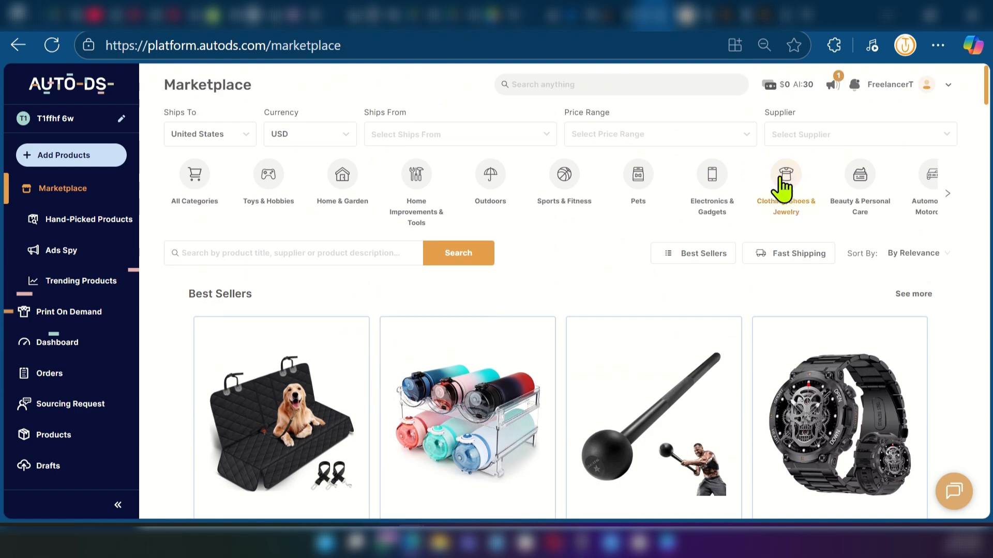
left_click(711, 187)
scroll(615, 237, "down", 12)
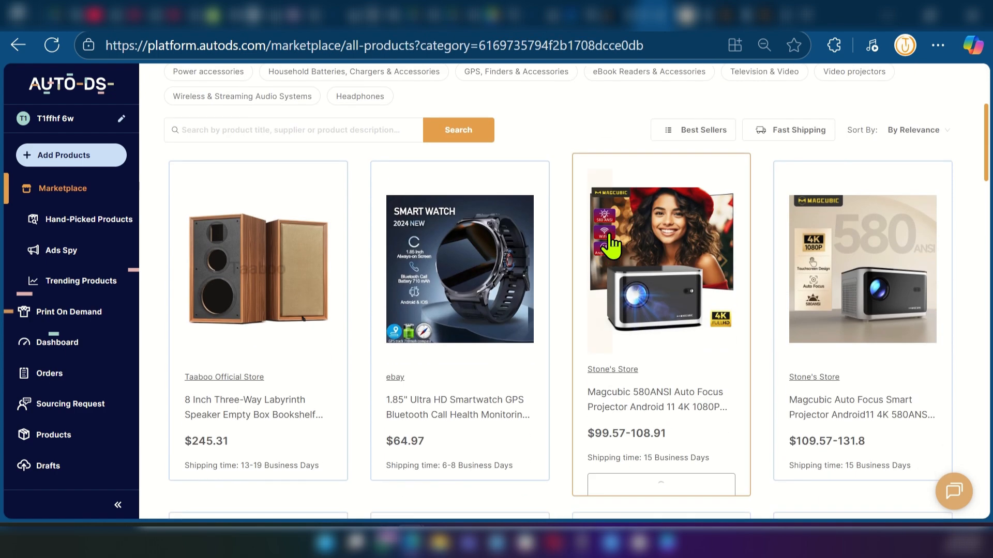
scroll(611, 245, "down", 6)
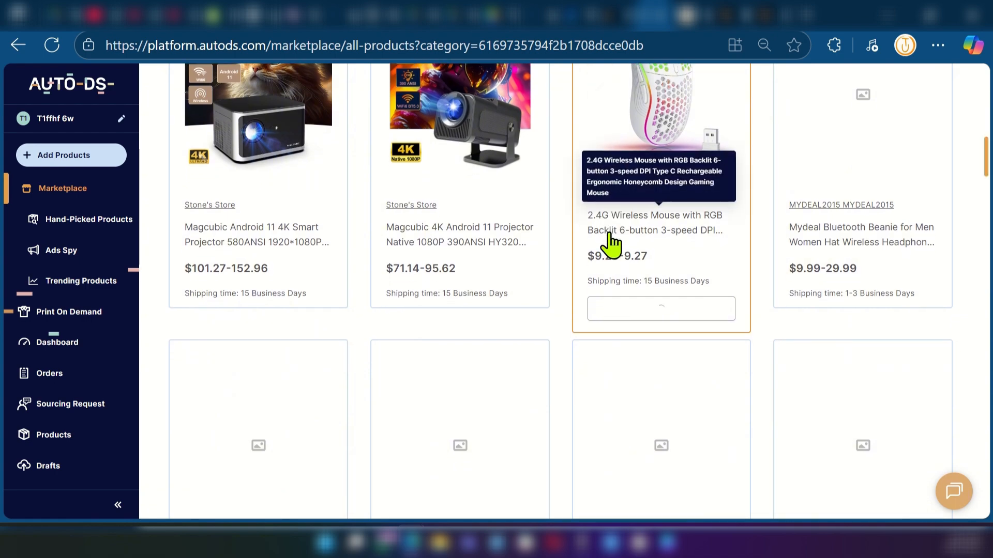
scroll(610, 243, "up", 18)
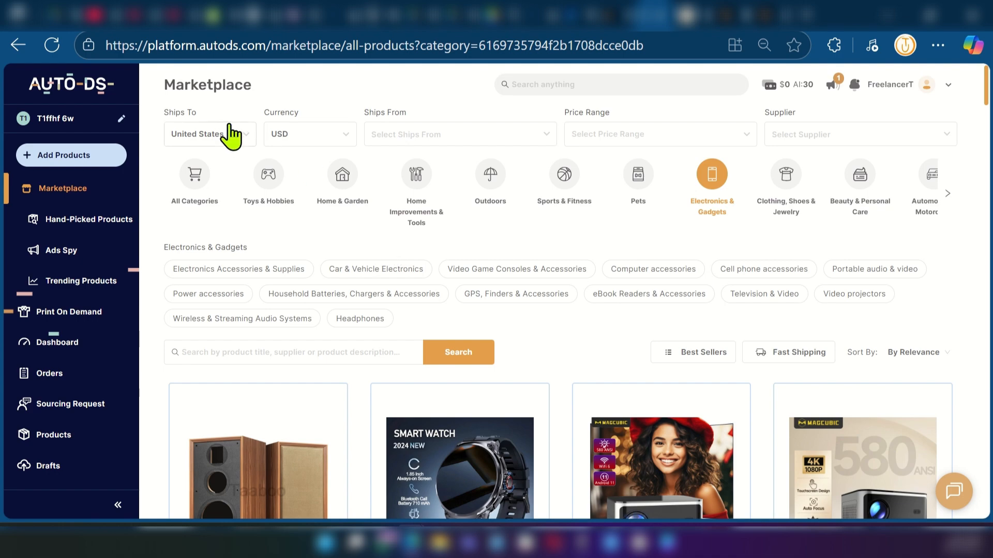
Start adding a single product to the store and look through the available supplier sources.
left_click(70, 156)
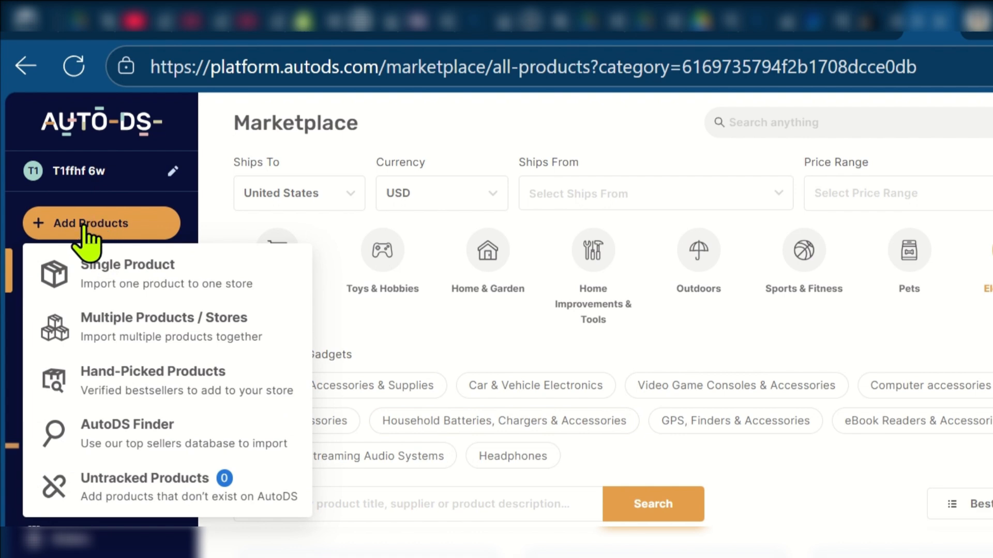
left_click(174, 242)
left_click(99, 223)
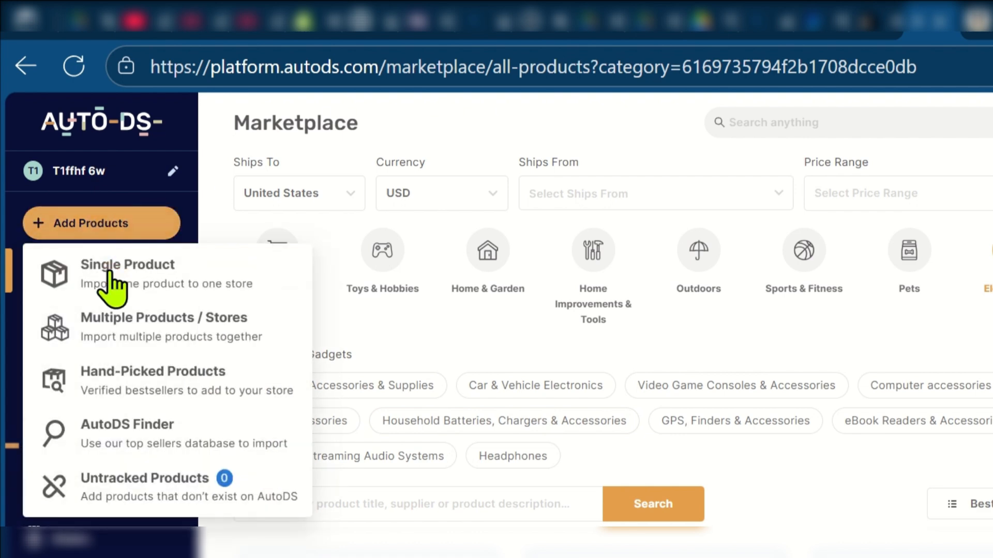
left_click(145, 282)
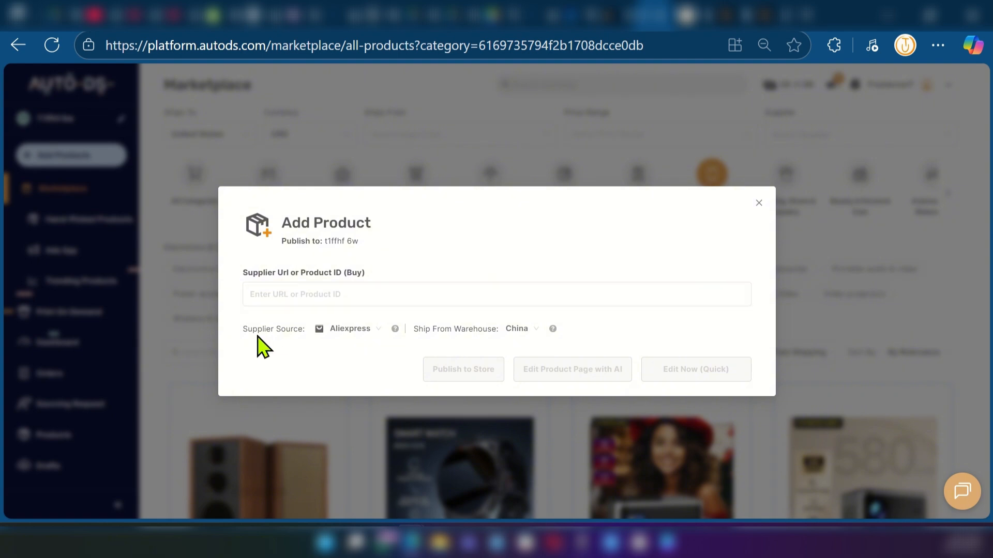
left_click(380, 330)
scroll(355, 439, "down", 5)
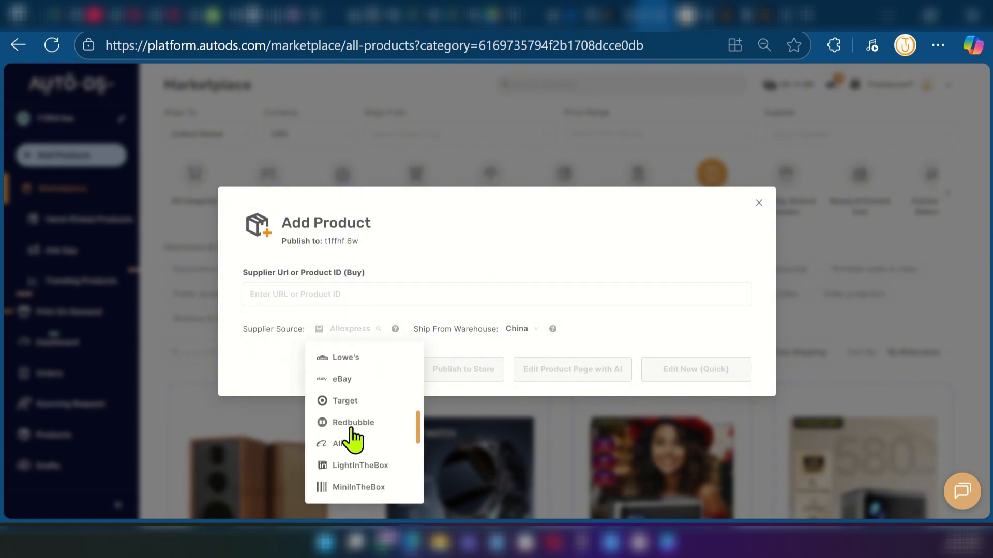
scroll(355, 437, "down", 3)
scroll(353, 428, "up", 5)
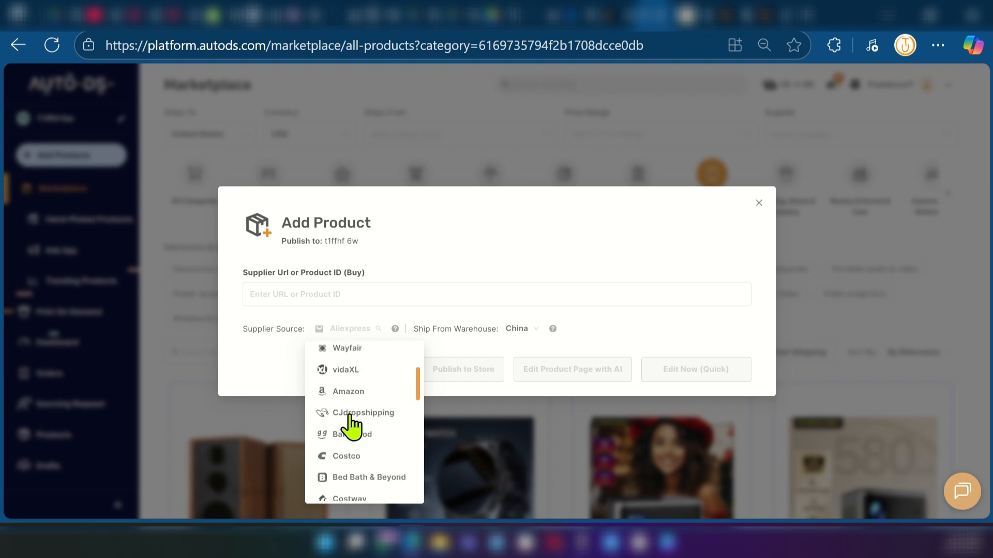
scroll(350, 425, "up", 3)
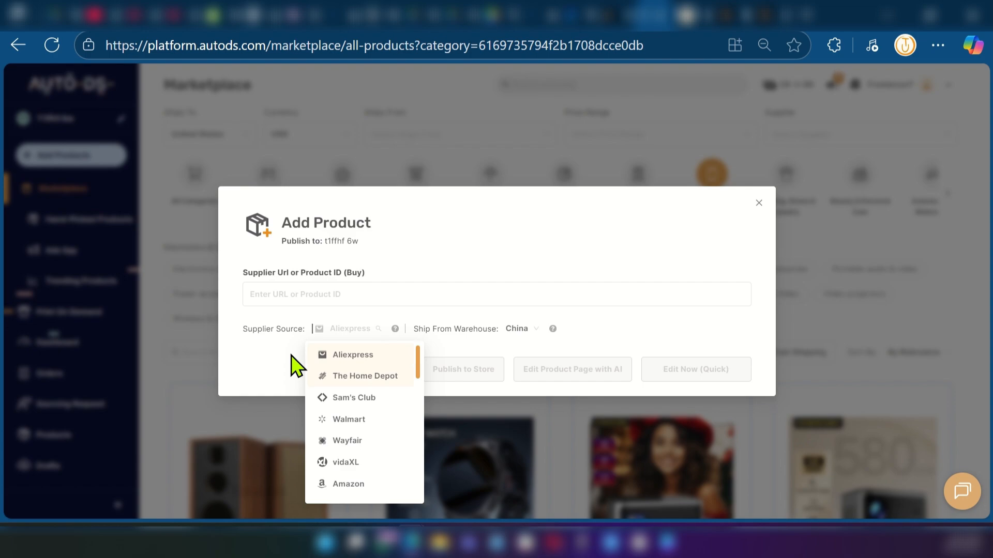
Enter the URL of the Amazon iPhone 16 Plus case listing as the product's supplier URL and open the product for quick editing.
left_click(698, 15)
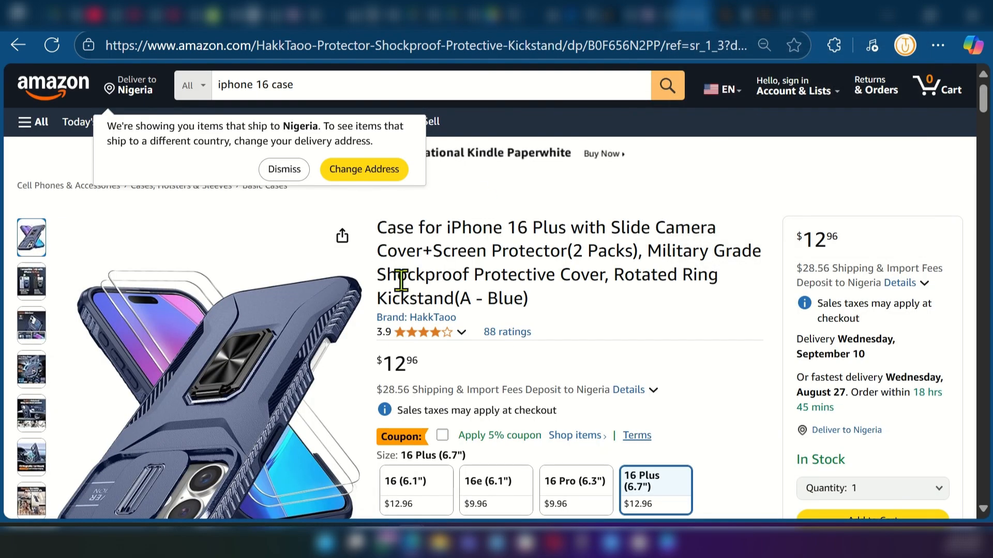
scroll(554, 348, "down", 3)
scroll(453, 308, "up", 3)
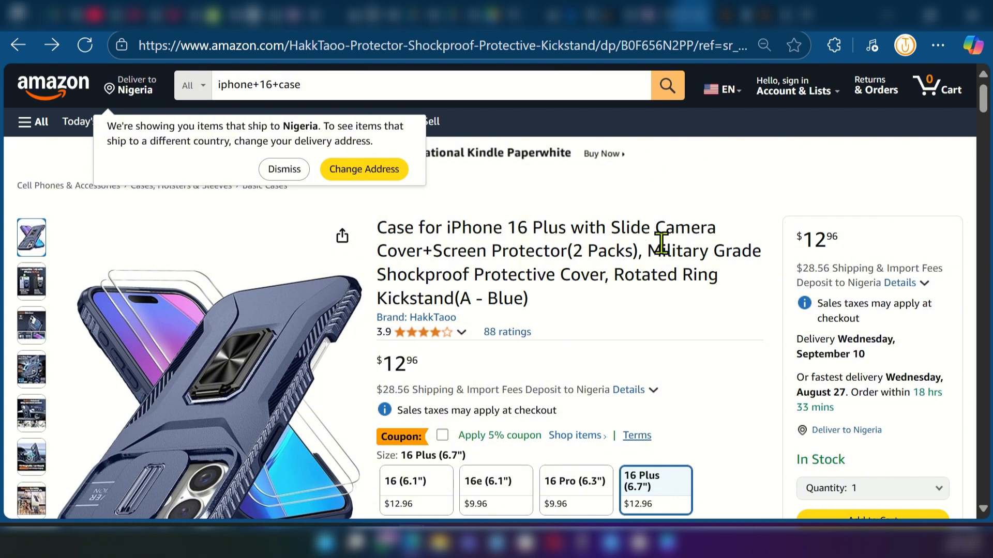
left_click(649, 21)
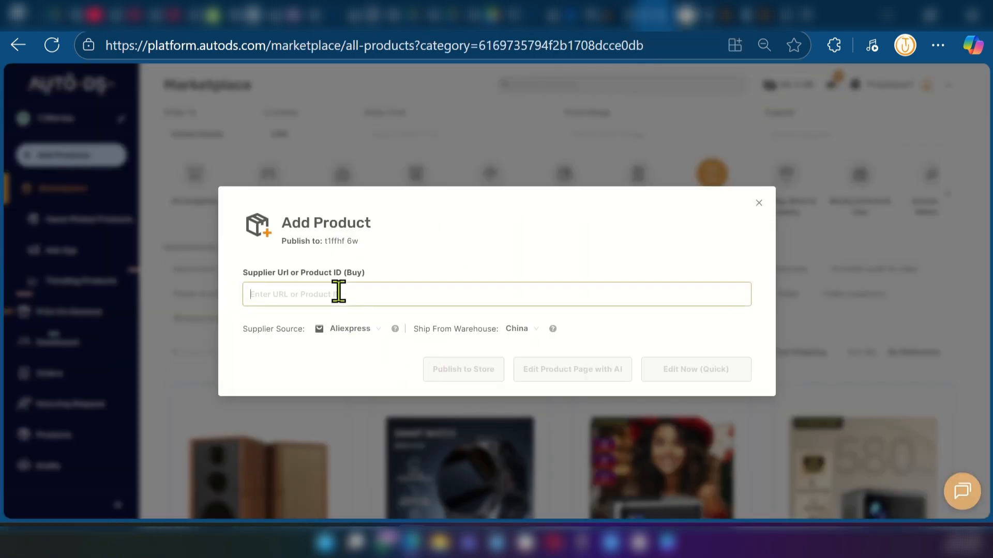
key("ctrl+v")
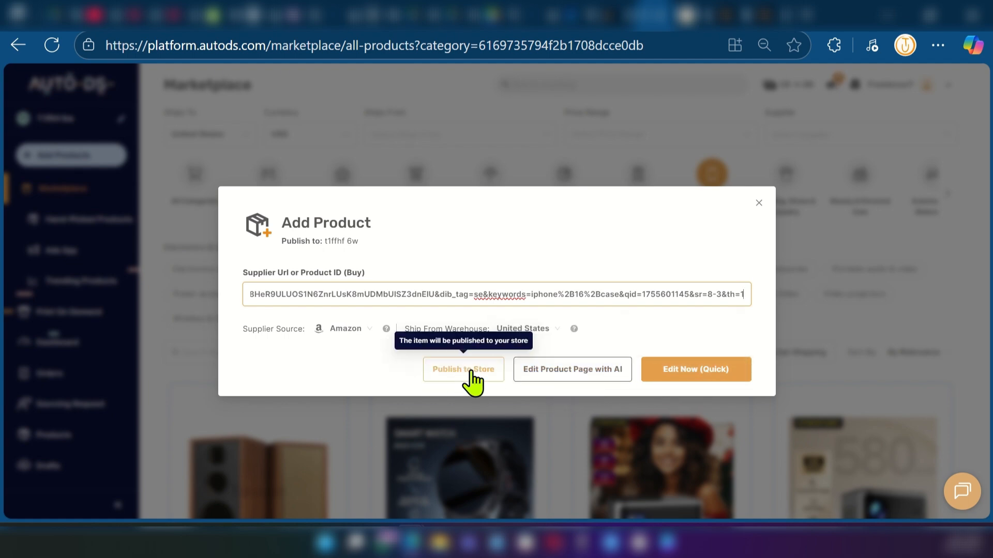
left_click(707, 371)
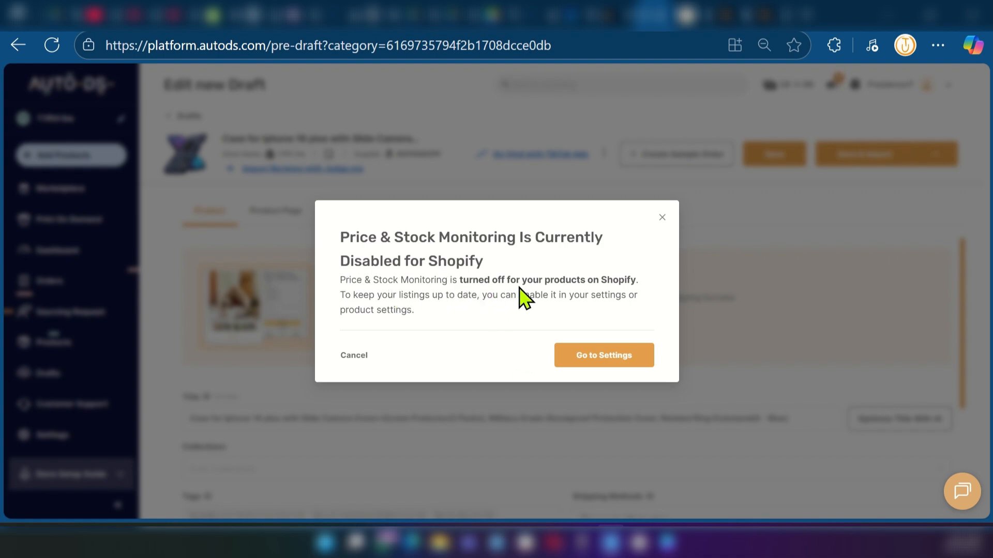
Enable Stock Monitoring and Price Monitoring in the Amazon US supplier's lister settings and save them.
left_click(606, 357)
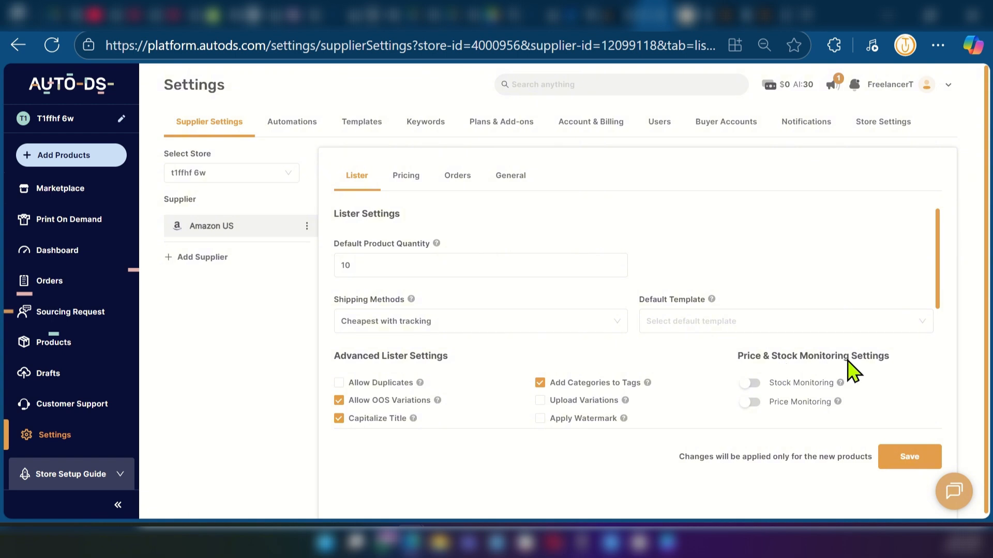
left_click(748, 382)
left_click(752, 402)
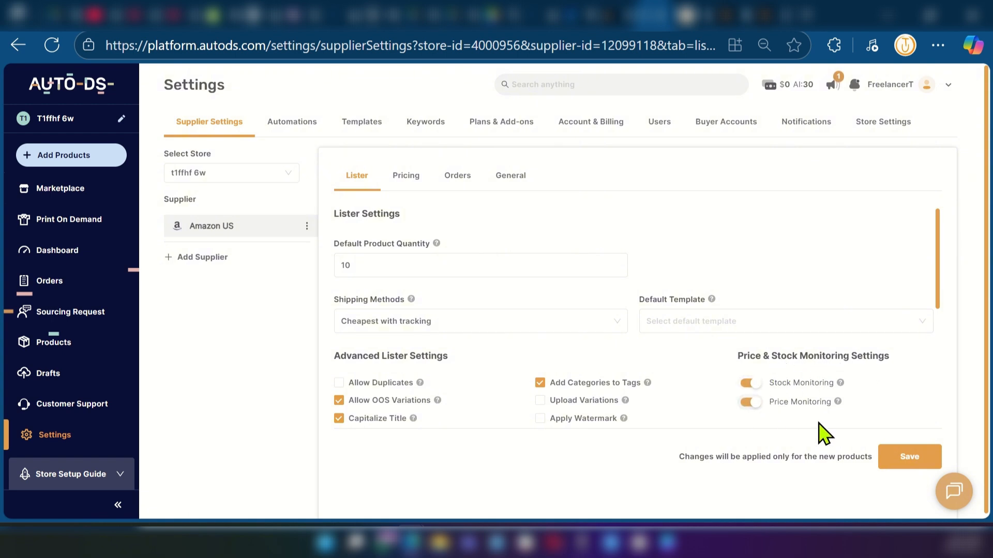
left_click(906, 459)
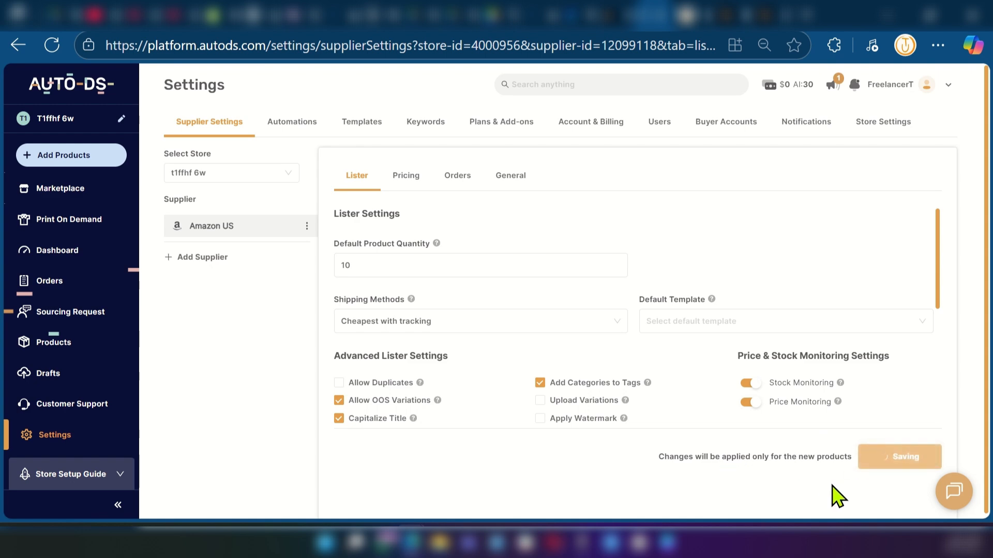
Add the Amazon iPhone 16 Plus case as a single product again using its supplier URL, with quick editing, and open its draft.
left_click(54, 155)
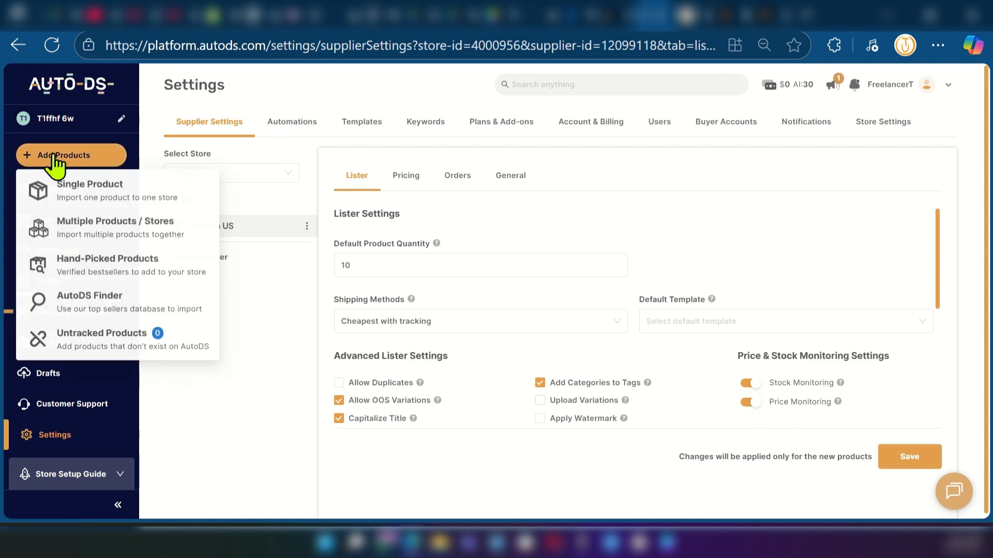
left_click(96, 202)
key("ctrl+v")
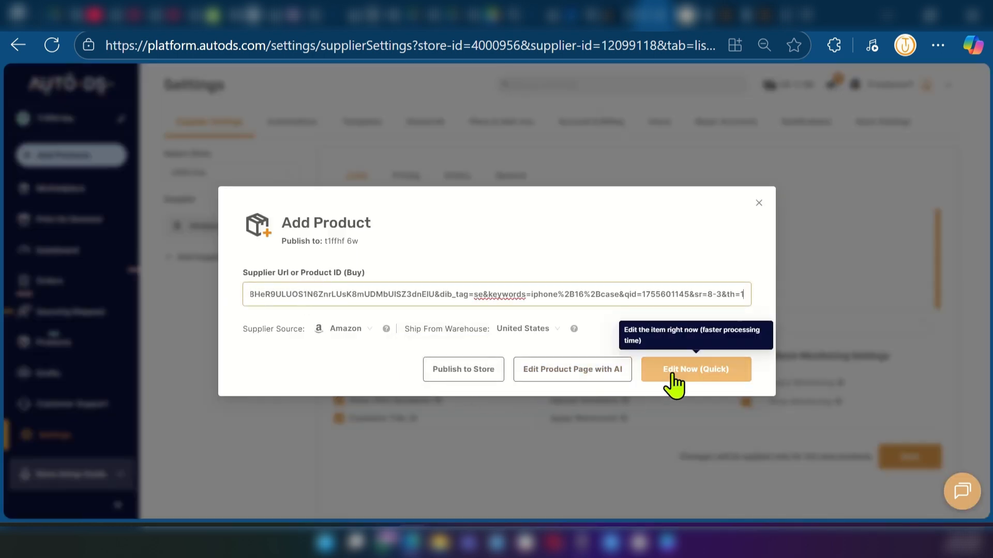
left_click(674, 383)
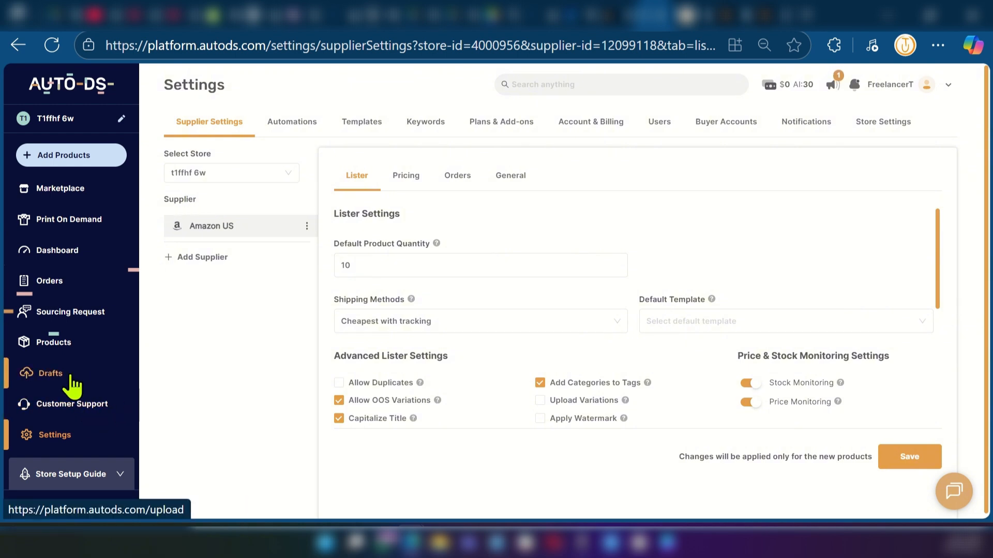
left_click(52, 375)
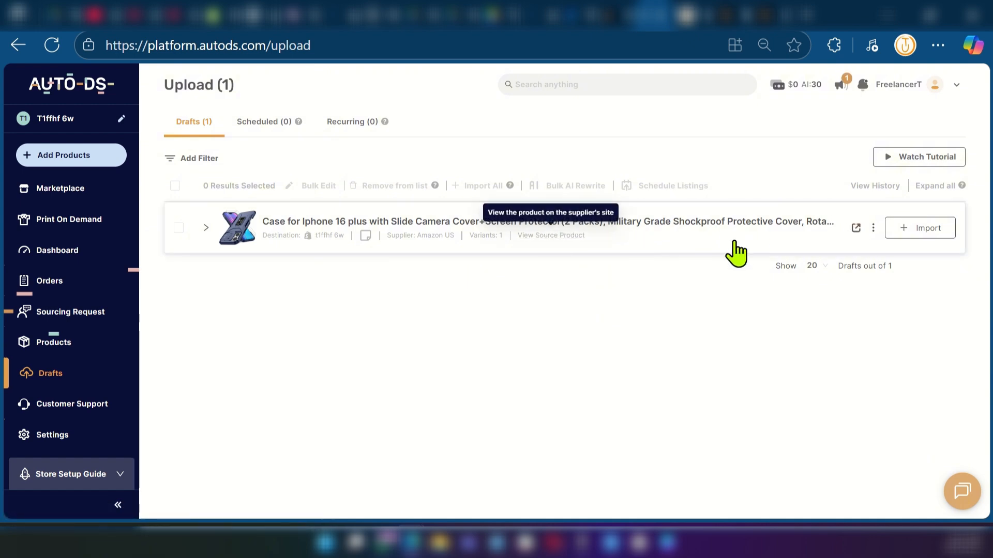
left_click(856, 228)
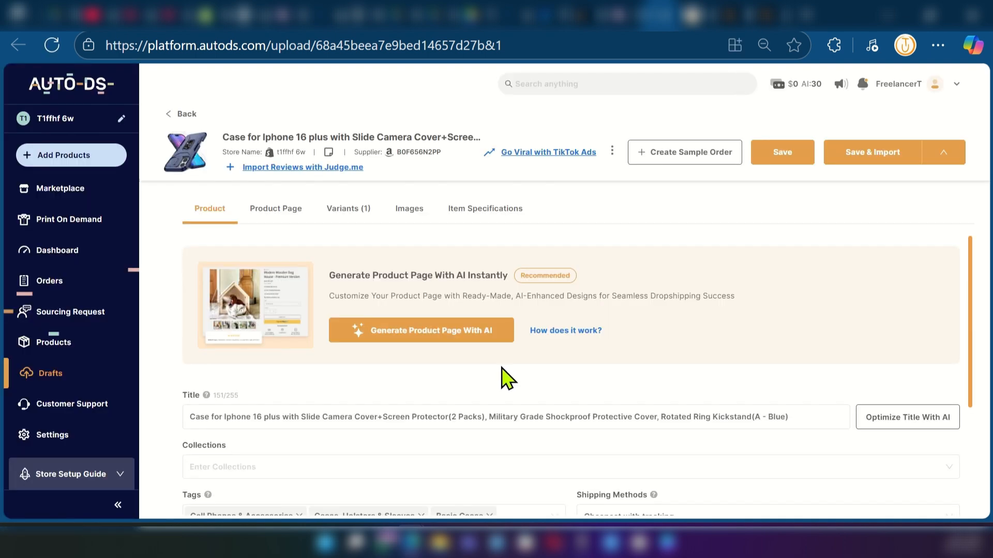
Review the case draft's product page, variants, images and item specifications.
left_click(296, 223)
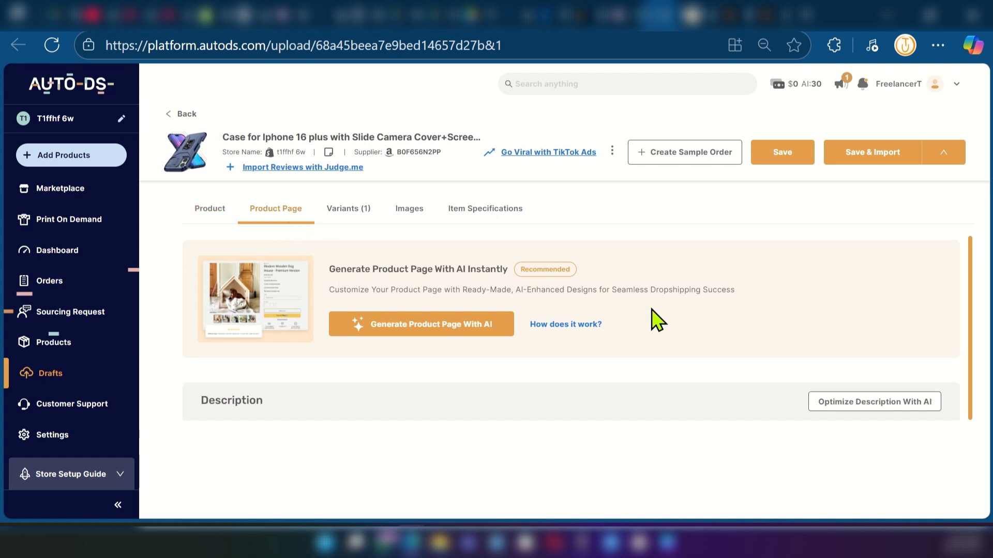
scroll(580, 299, "down", 3)
left_click(342, 214)
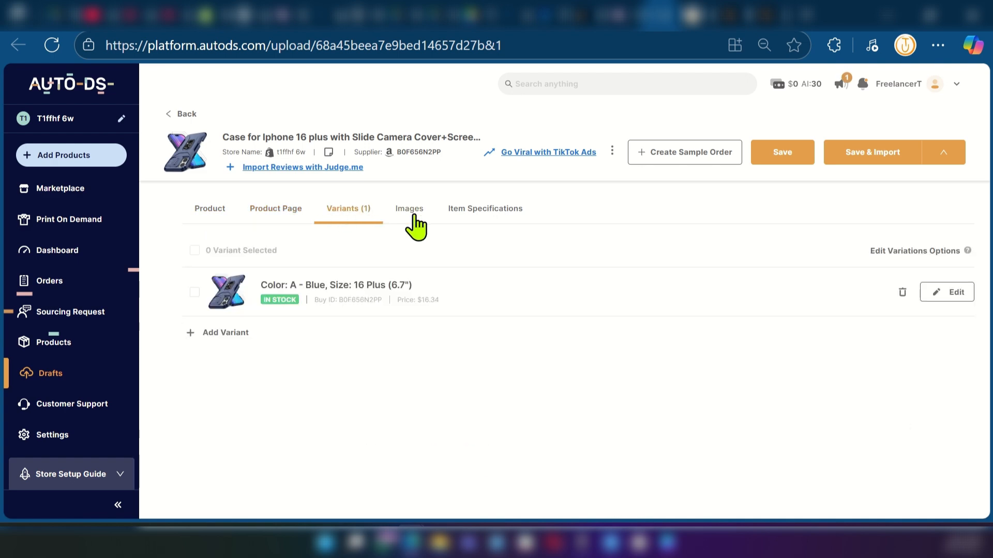
left_click(410, 221)
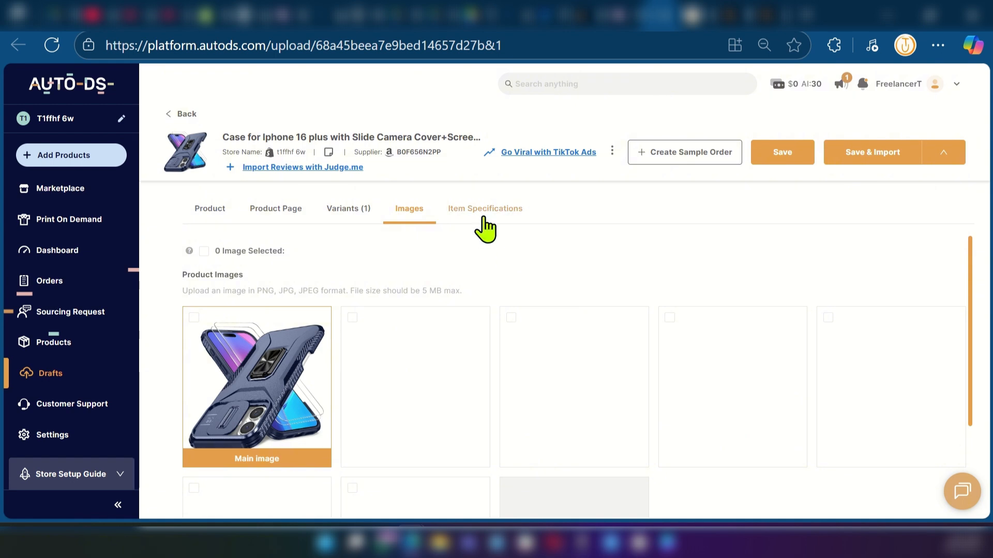
left_click(481, 214)
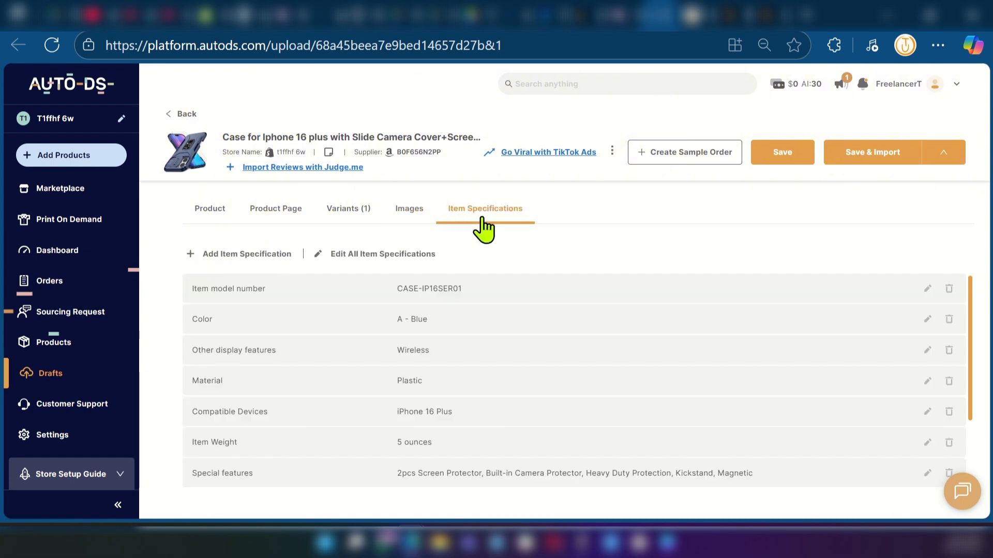
Turn on Price Monitoring in the case draft's product details, then save and import the product to the store.
left_click(221, 214)
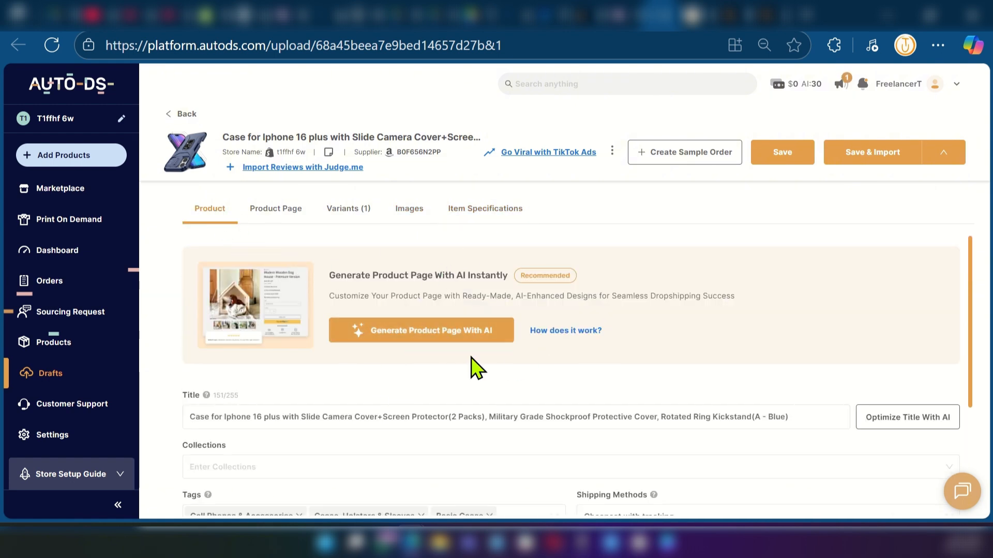
scroll(526, 353, "down", 1)
scroll(527, 362, "down", 2)
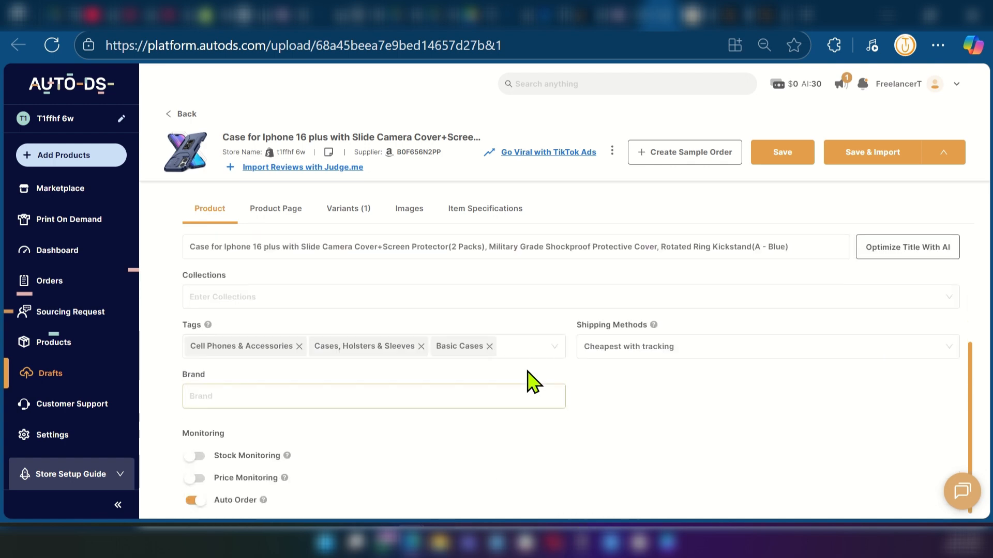
scroll(527, 371, "up", 1)
scroll(527, 370, "down", 1)
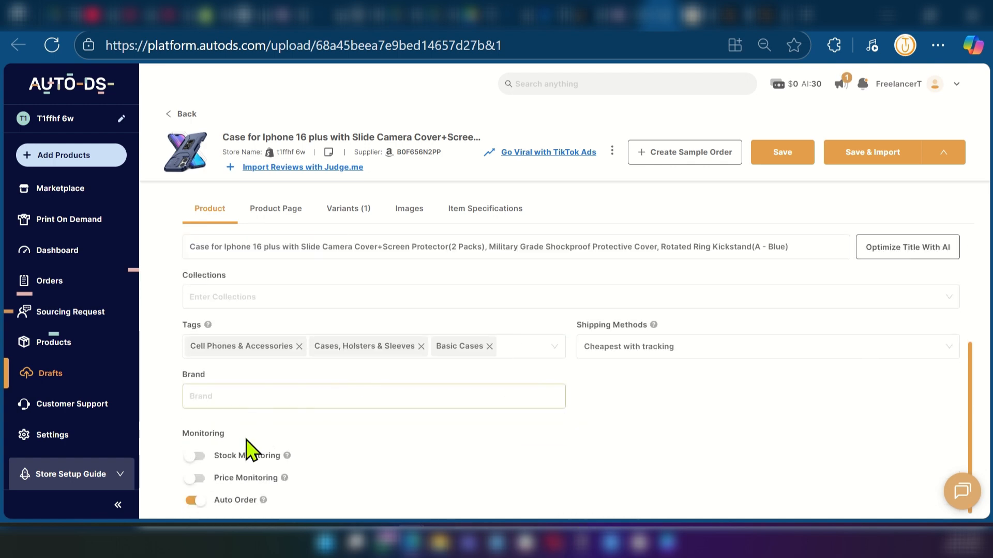
left_click(201, 478)
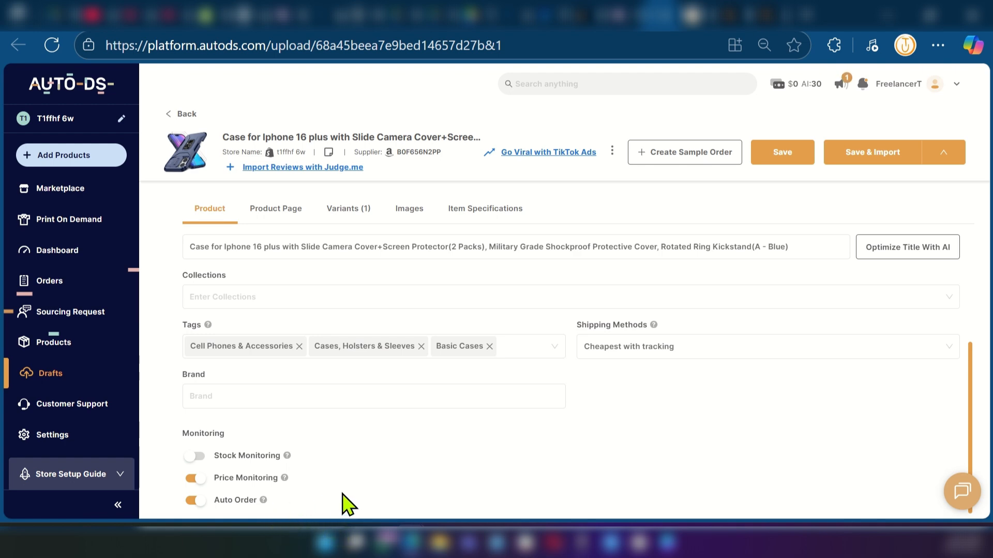
left_click(871, 155)
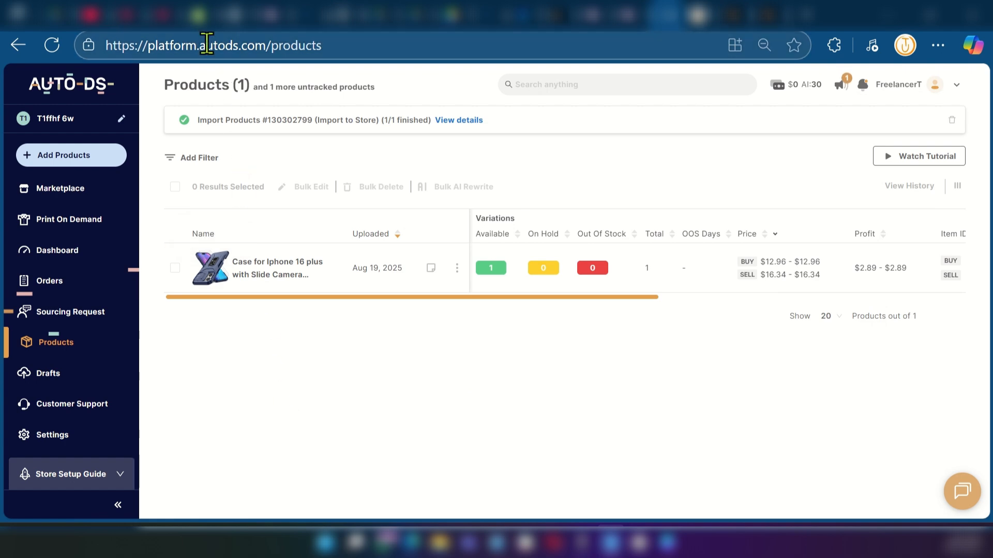
Switch to the Shopify admin and open the imported iPhone 16 Plus case from the product list to examine its description.
left_click(209, 21)
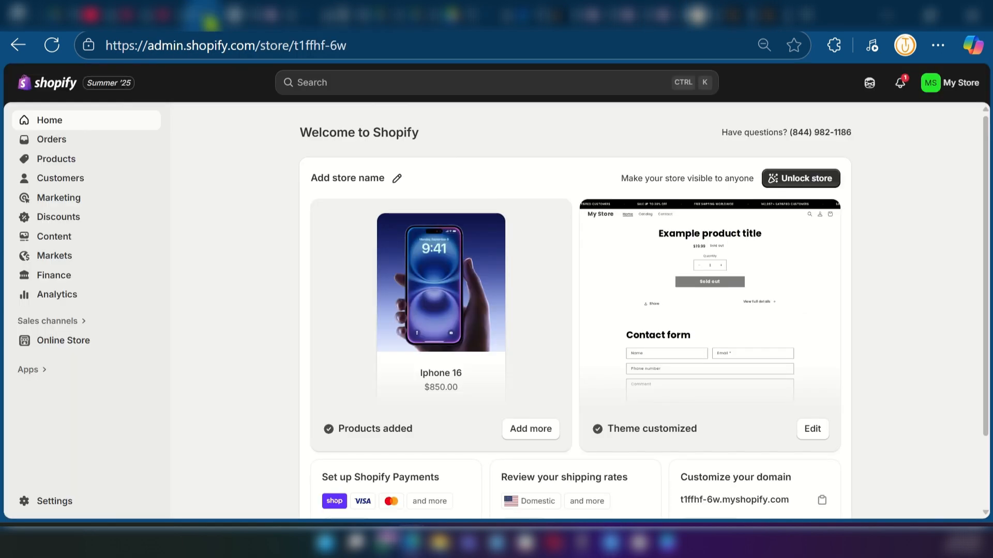
left_click(56, 164)
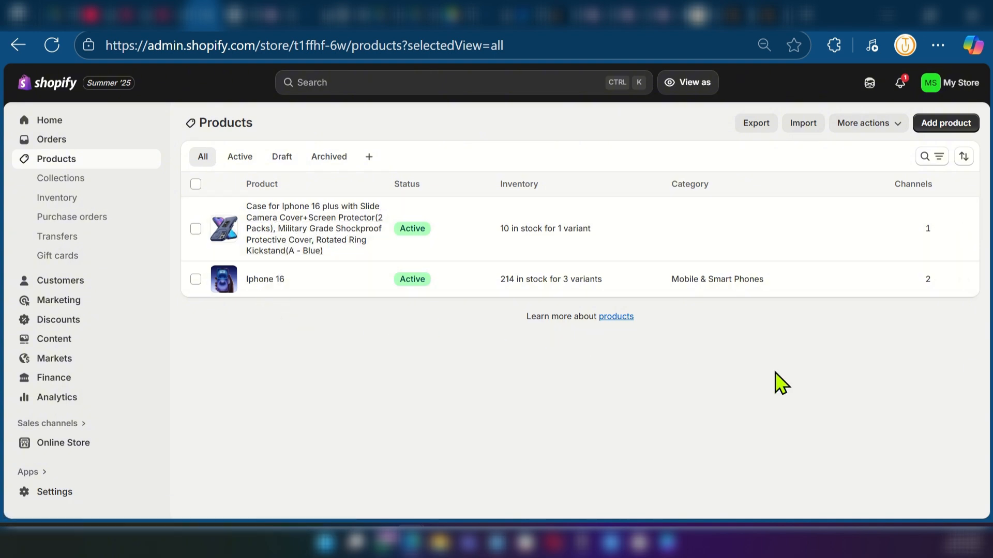
left_click(296, 217)
scroll(553, 348, "down", 2)
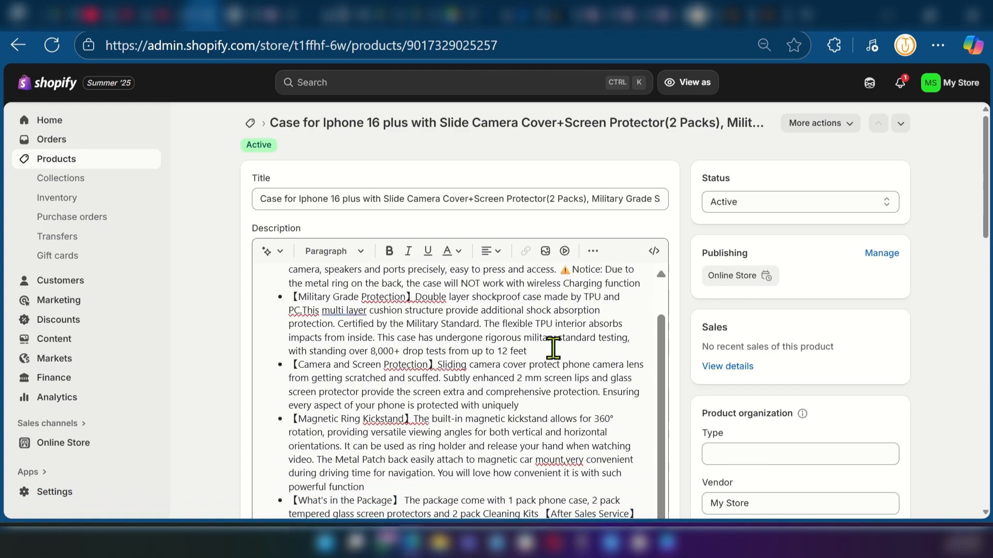
scroll(553, 348, "down", 1)
scroll(543, 359, "up", 1)
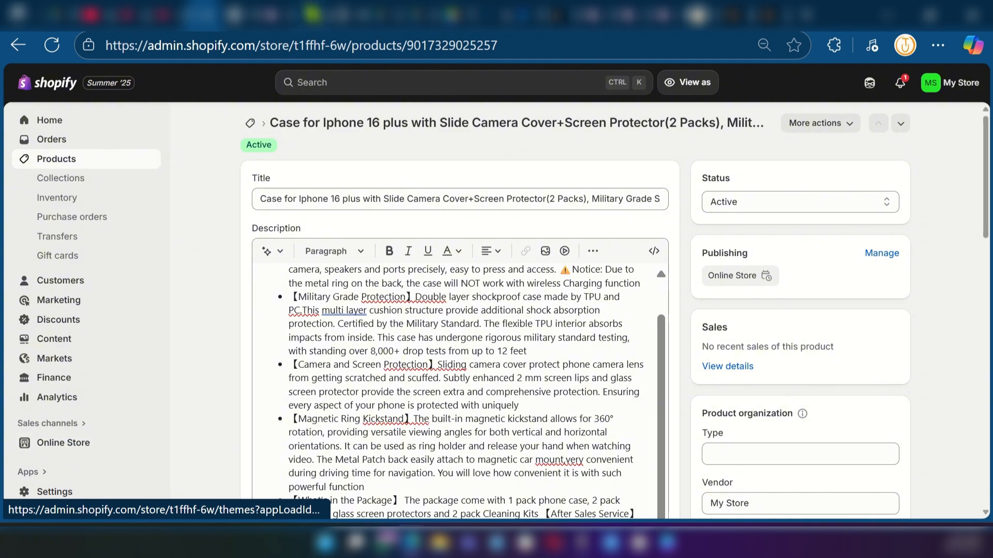
View the online store and examine how the imported case is listed in the all-products collection.
left_click(241, 17)
scroll(232, 415, "up", 3)
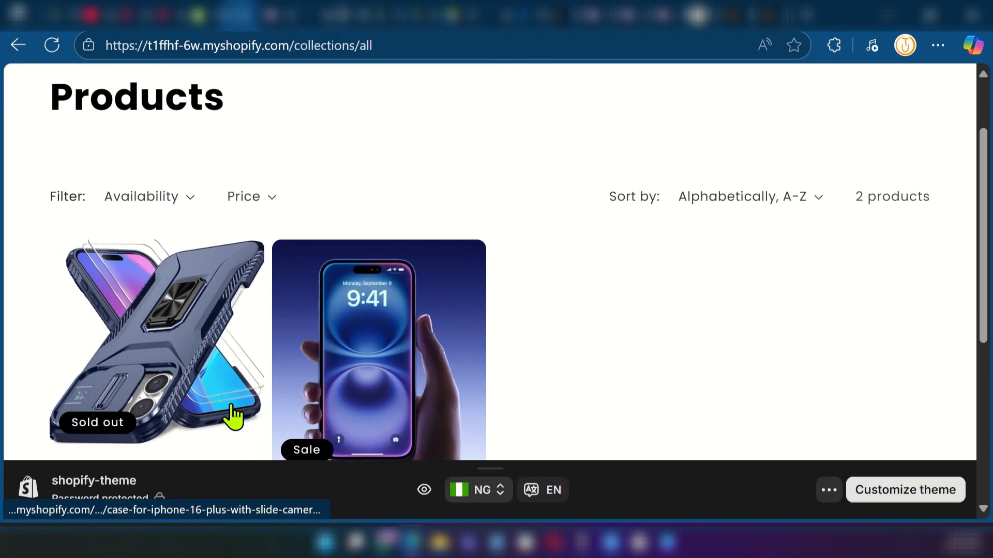
scroll(233, 416, "down", 3)
key("ctrl+shift+Tab")
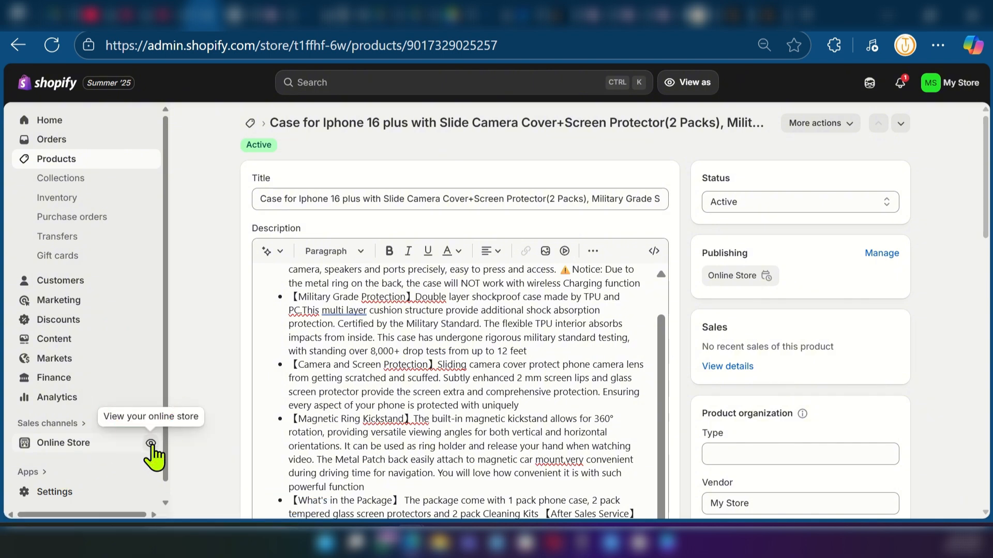
left_click(151, 445)
scroll(231, 458, "down", 3)
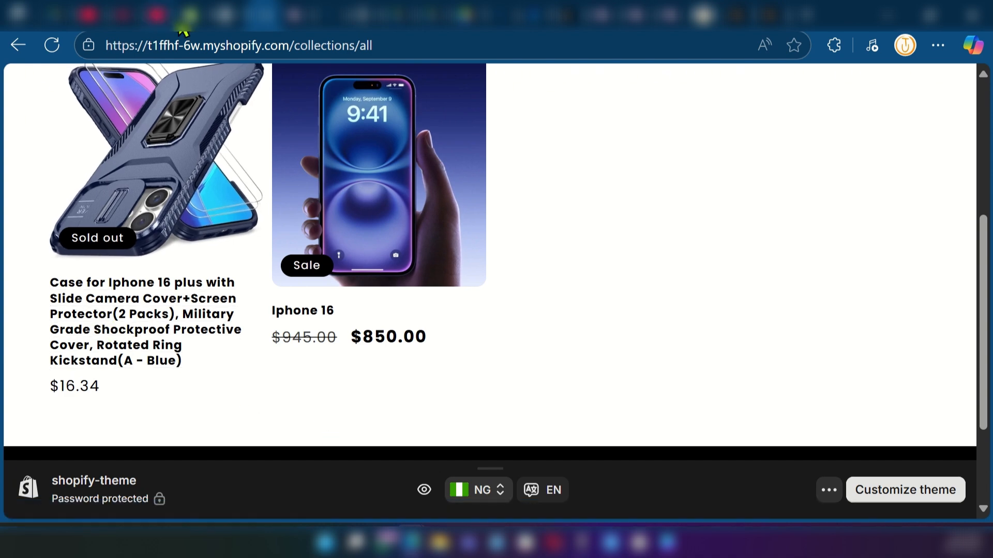
Shorten the case's title in the Shopify admin to "Case for Iphone 16 plus with Slide Camera Cover", save it and check the storefront.
left_click(192, 14)
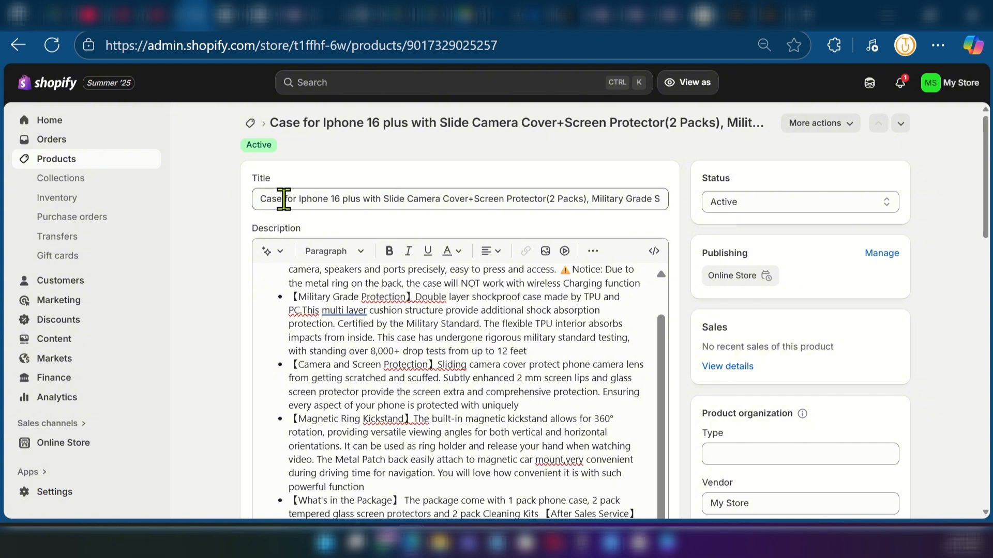
left_click_drag(285, 200, 665, 201)
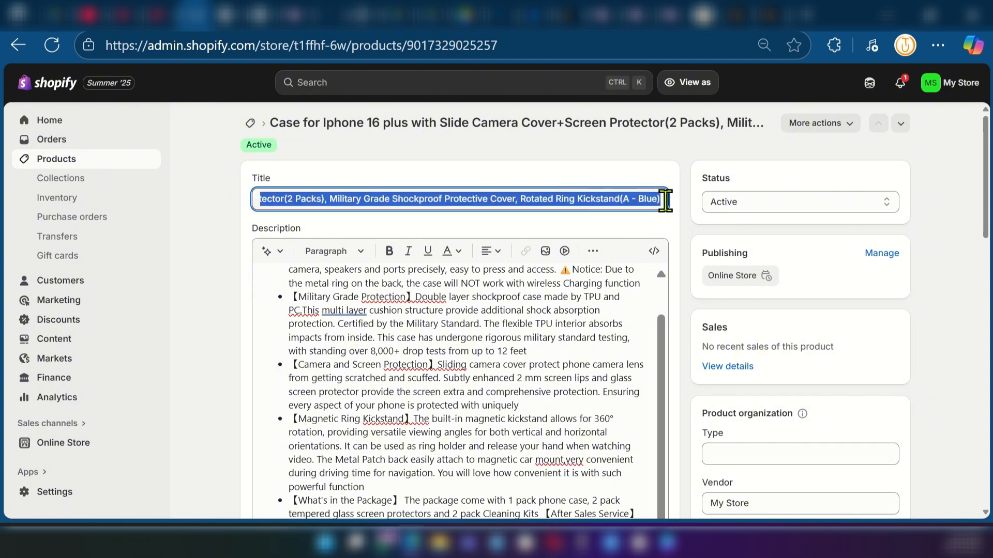
left_click(666, 200)
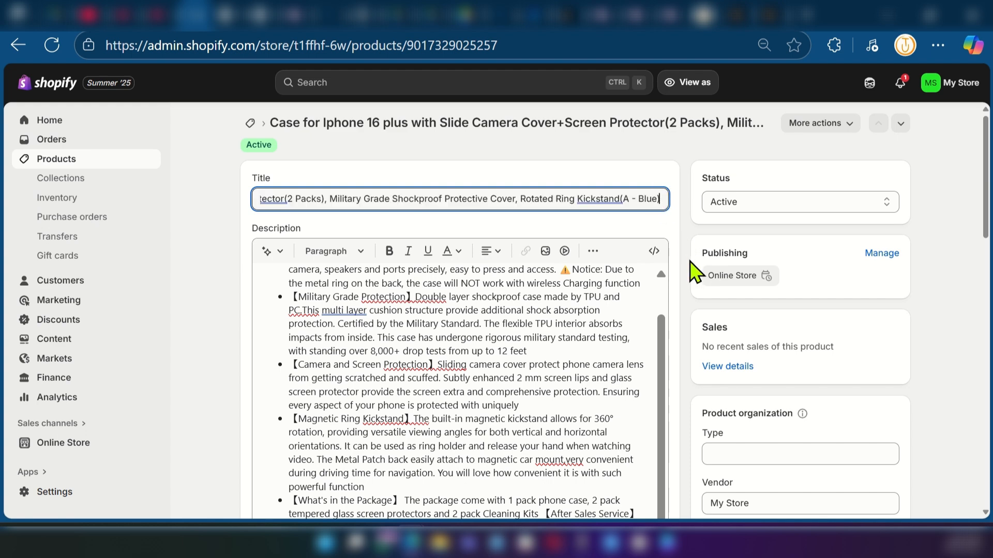
left_click(266, 199)
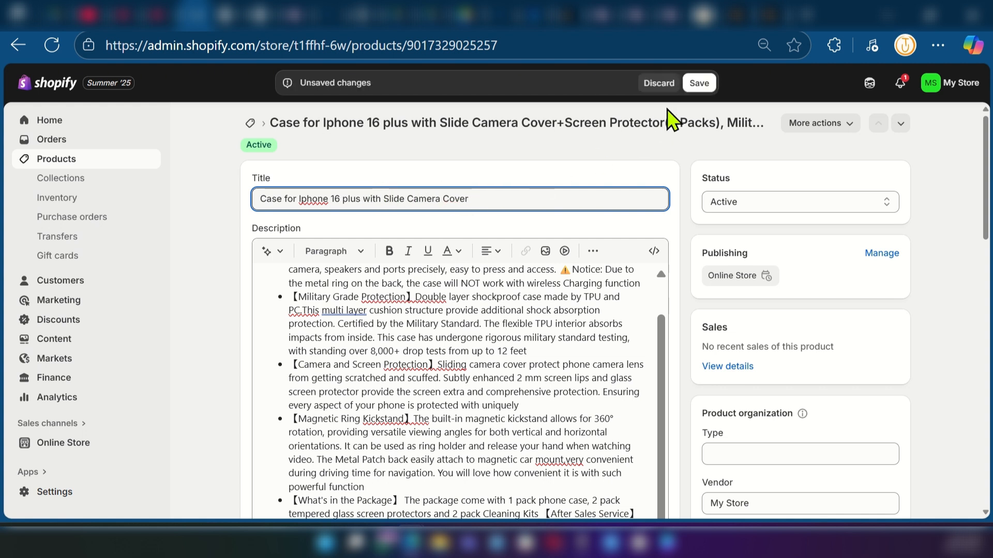
left_click(698, 84)
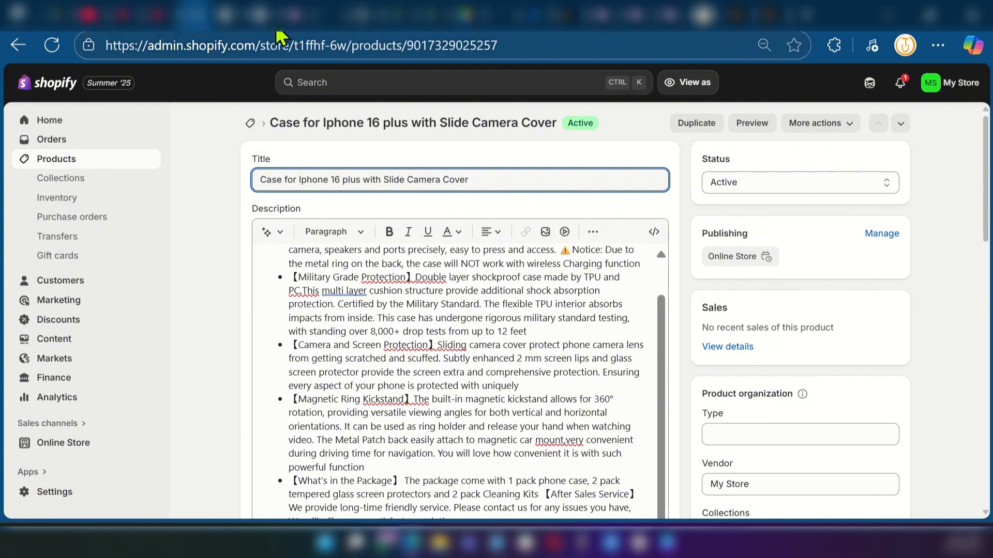
left_click(261, 14)
scroll(218, 327, "up", 2)
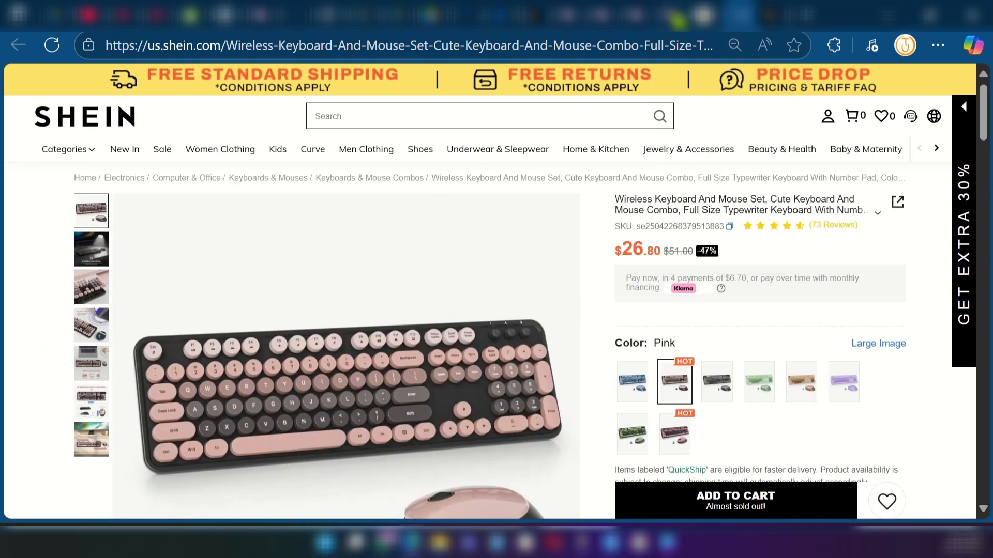
Switch back to AutoDS, add the Shein wireless keyboard and mouse set by its URL as a single product, and open it for quick editing.
left_click(639, 11)
left_click(50, 154)
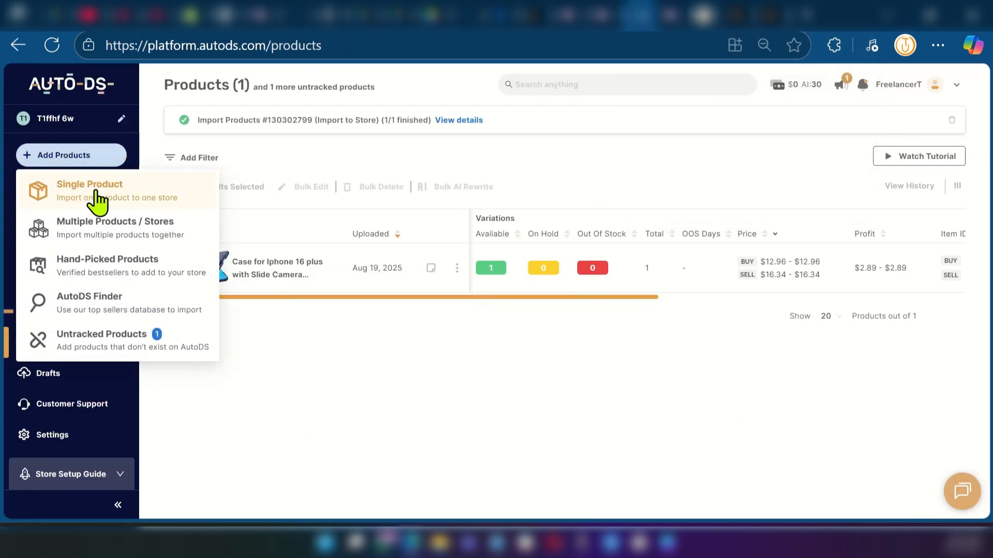
mouse_move(58, 156)
left_click(85, 192)
left_click(323, 294)
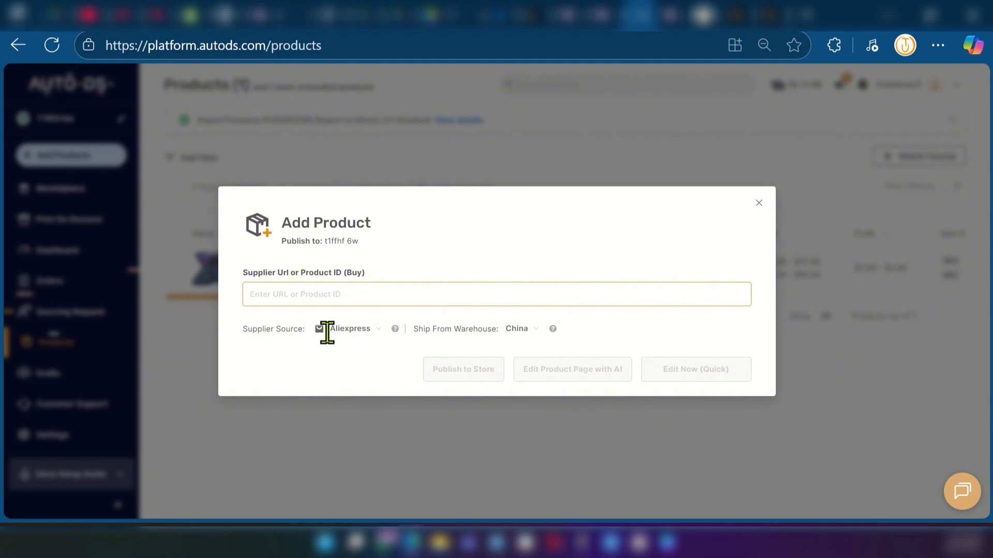
key("ctrl+v")
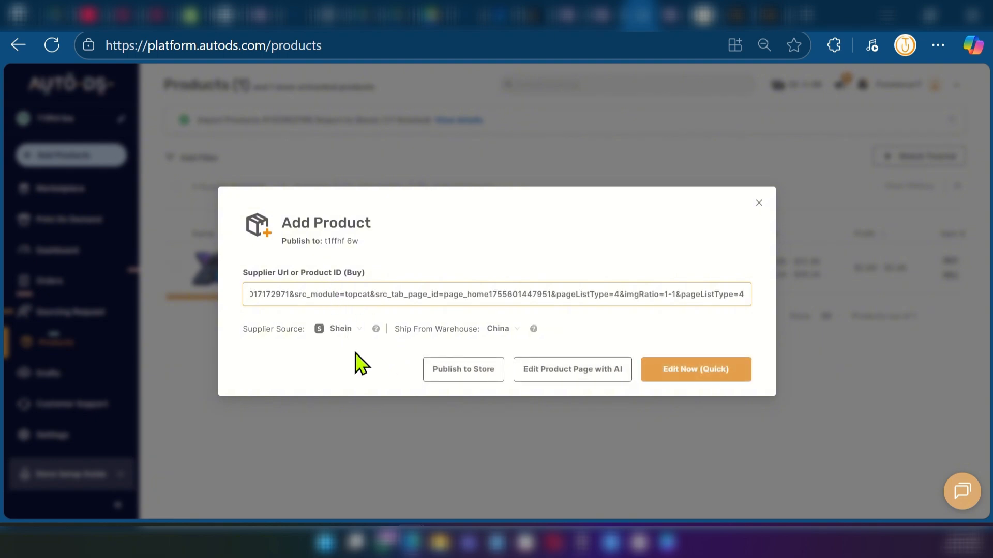
left_click(679, 371)
Try to shorten the keyboard set draft's title to "Wireless Keyboard and Mouse Set" and look over its tags, shipping and monitoring options.
scroll(290, 352, "up", 2)
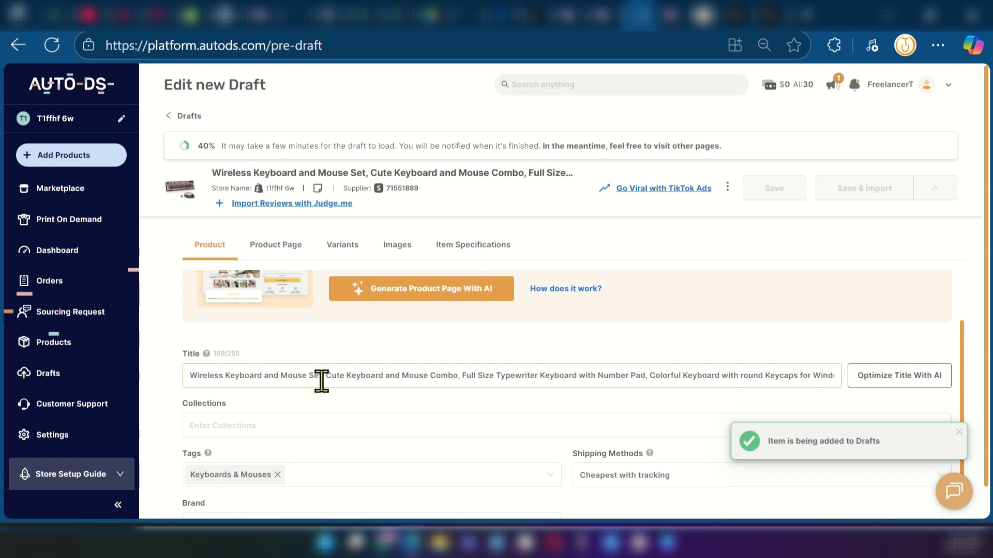
left_click_drag(324, 381, 865, 401)
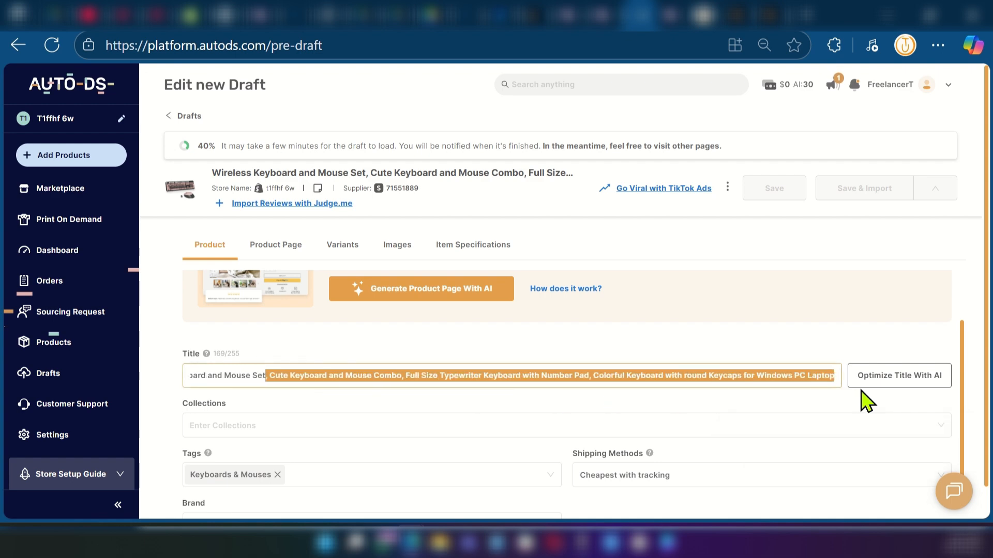
key("BackSpace")
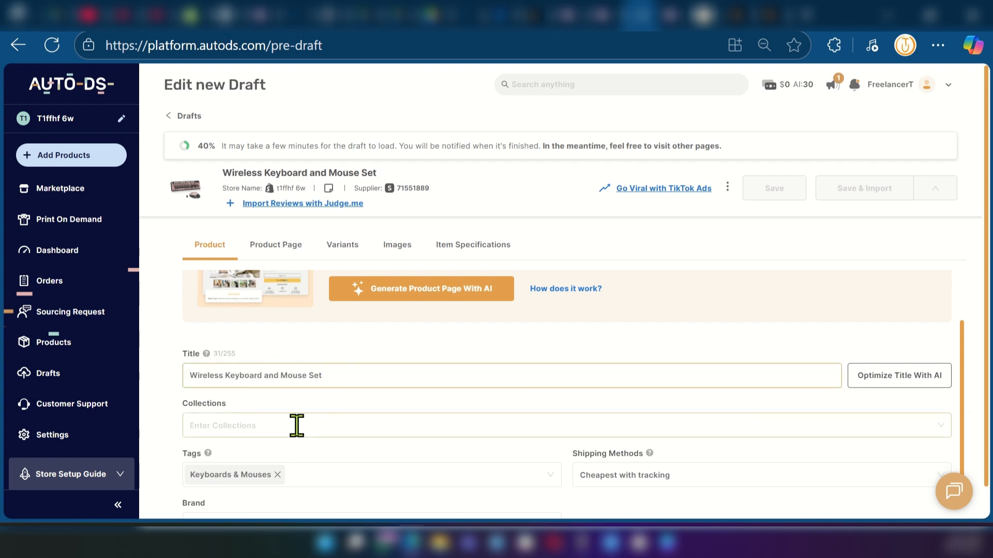
scroll(297, 426, "down", 1)
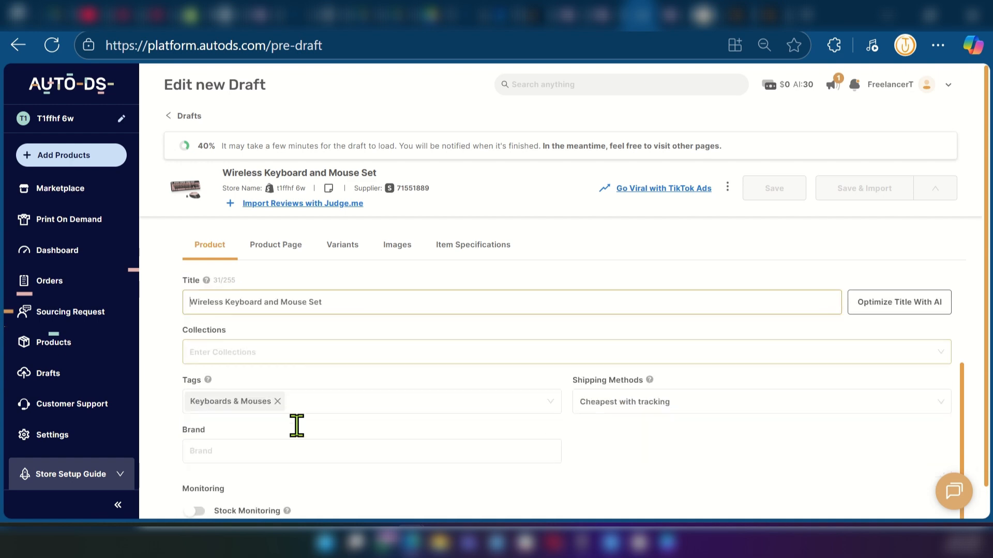
scroll(297, 425, "up", 2)
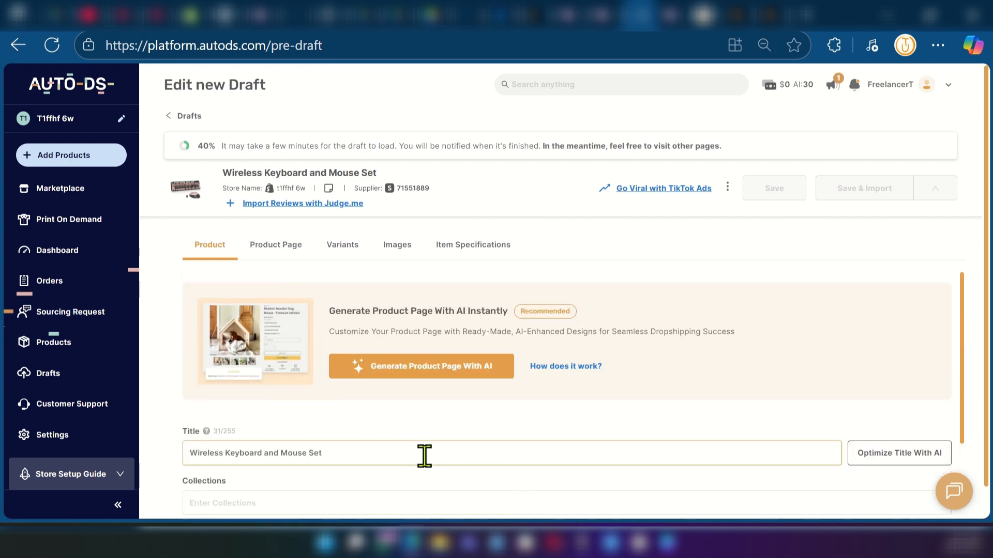
scroll(421, 454, "down", 4)
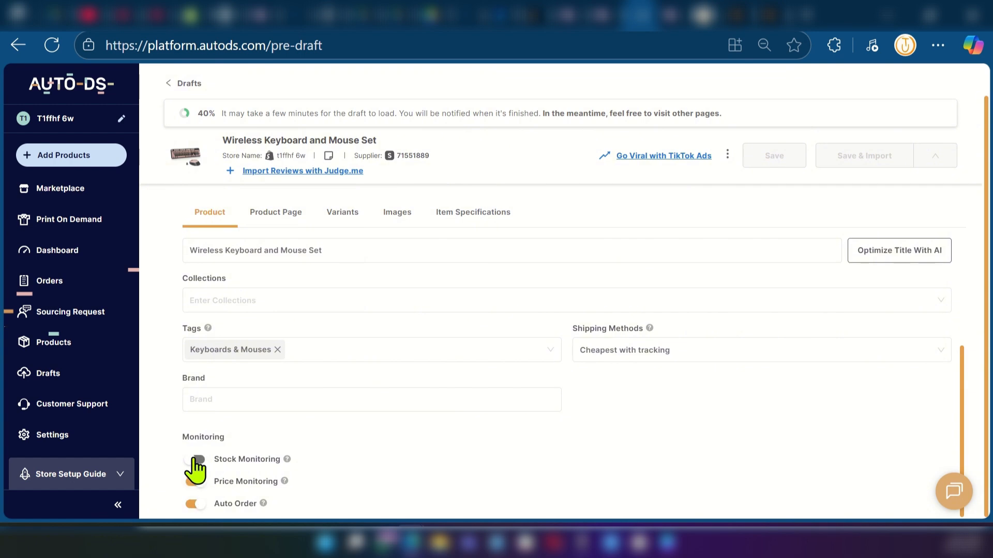
scroll(372, 486, "up", 3)
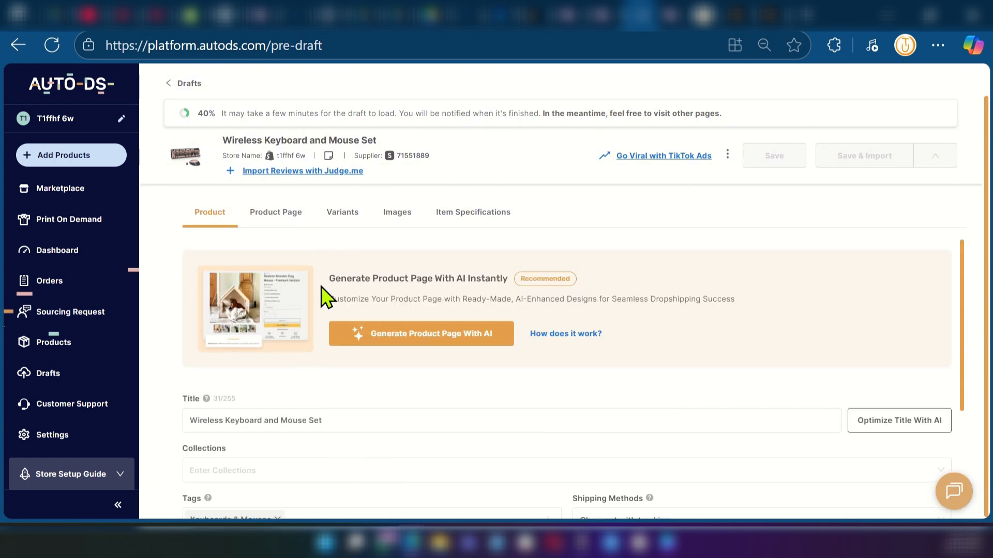
type("Pink")
key("BackSpace")
key("BackSpace")
key("BackSpace")
key("BackSpace")
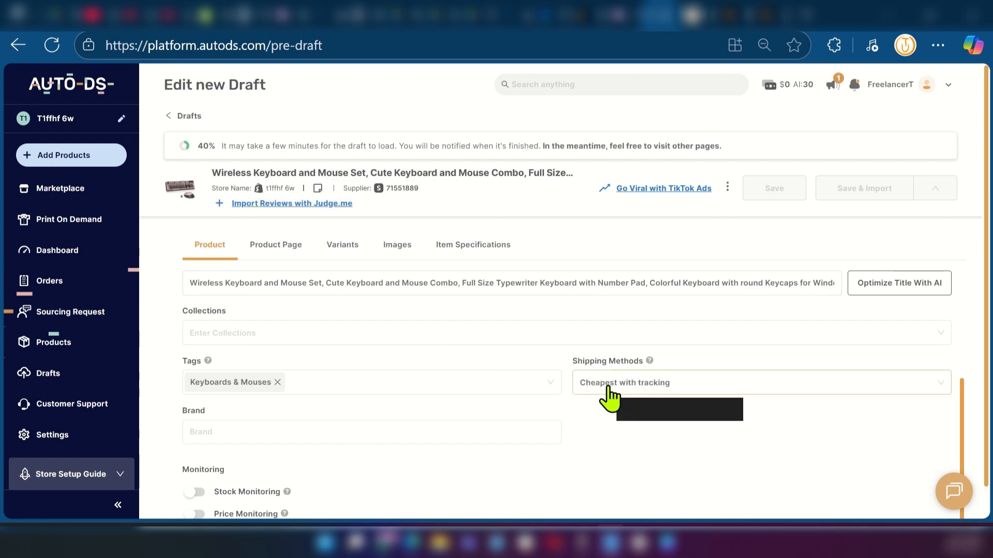
Examine the shipping method choices available for the keyboard and mouse draft, keeping the current selection.
left_click(693, 389)
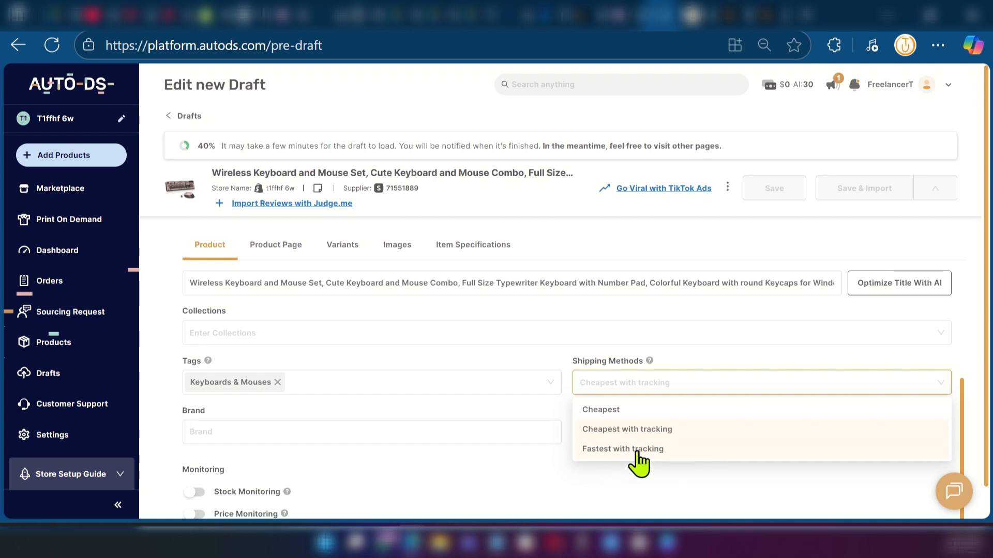
left_click(688, 498)
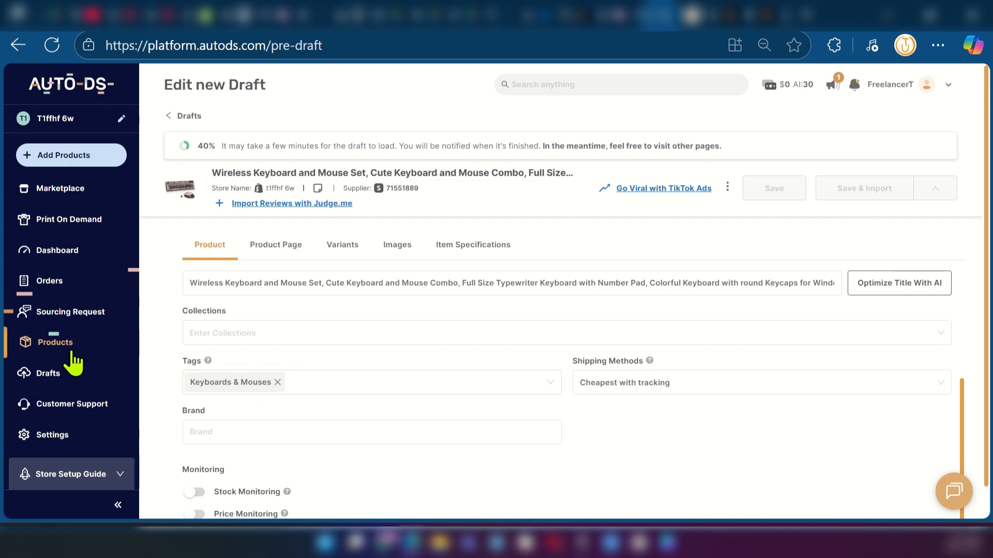
Create a Sales Base Pricing automation named "Profit tracking" in the automation settings and proceed to its sales-increase pricing.
left_click(65, 438)
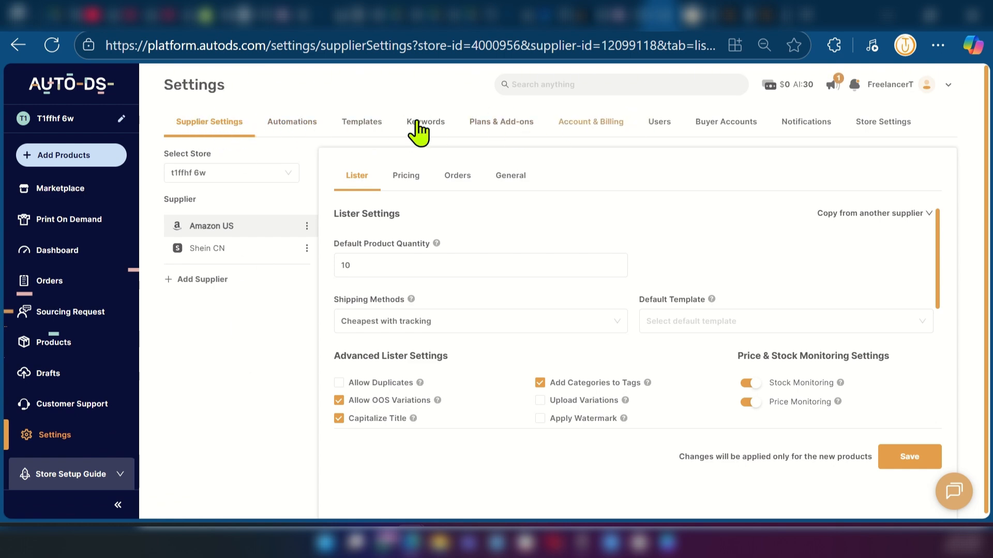
left_click(293, 133)
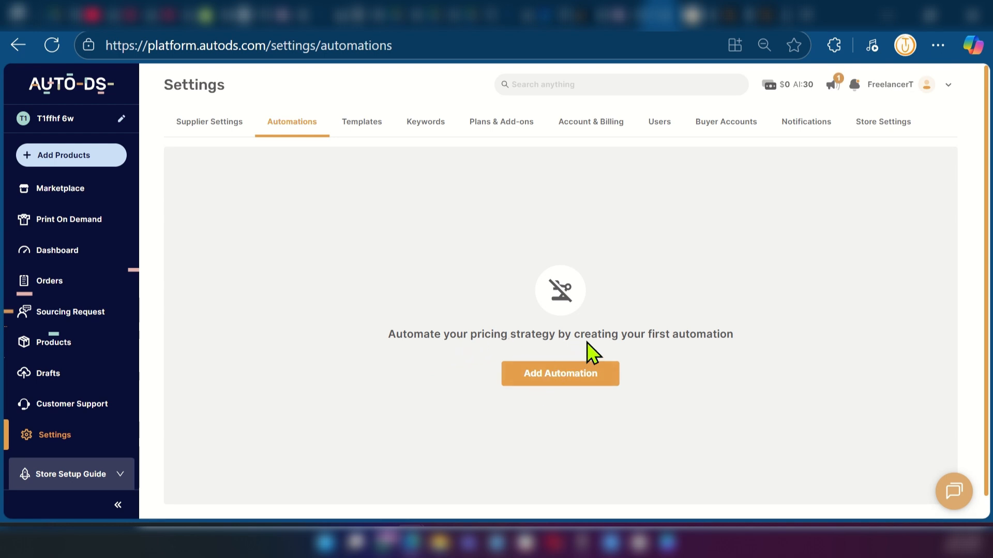
left_click(549, 383)
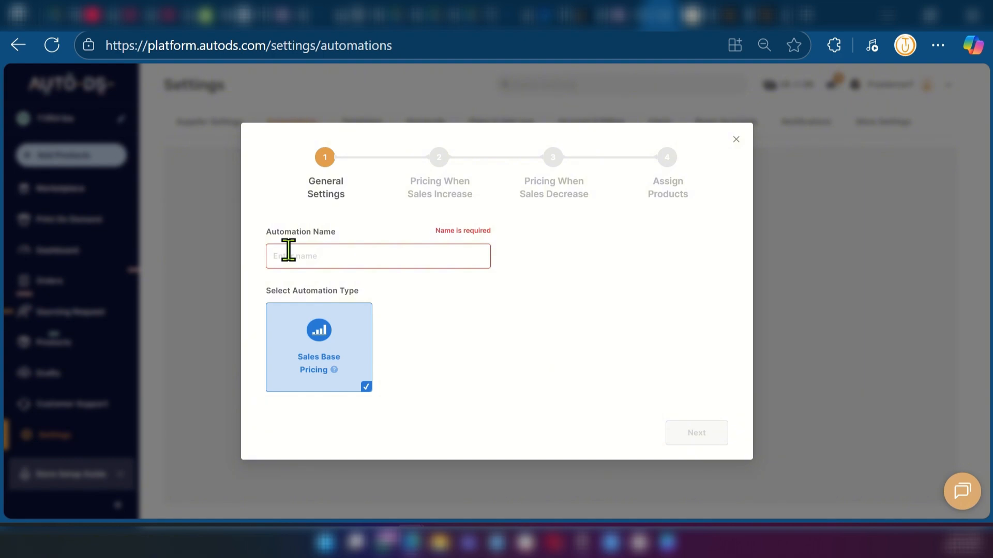
type("Profit tracking")
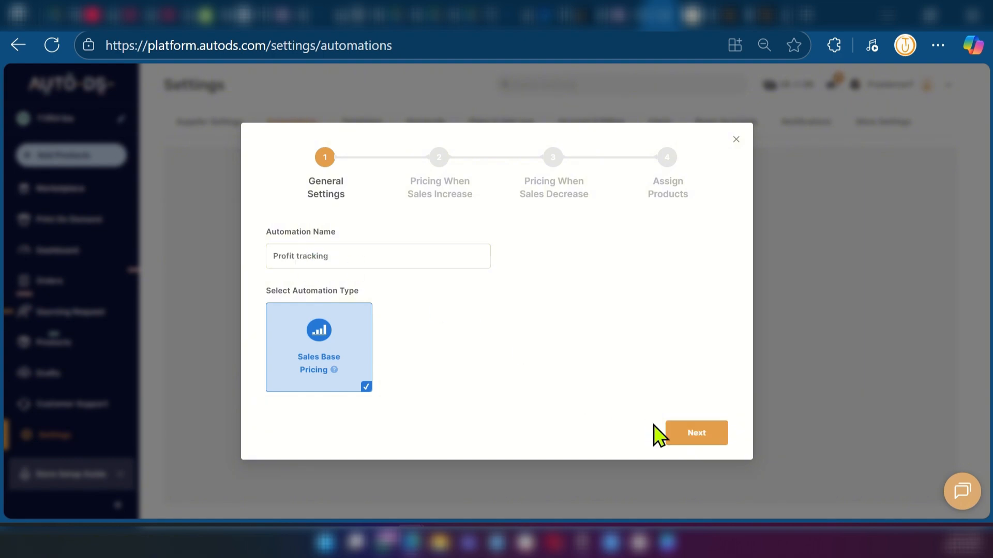
left_click(692, 434)
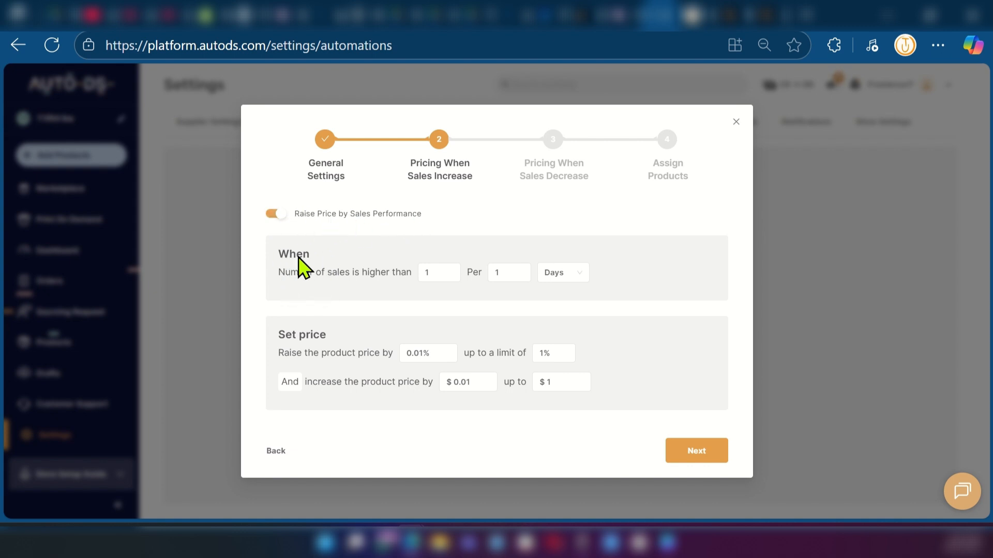
left_click(270, 215)
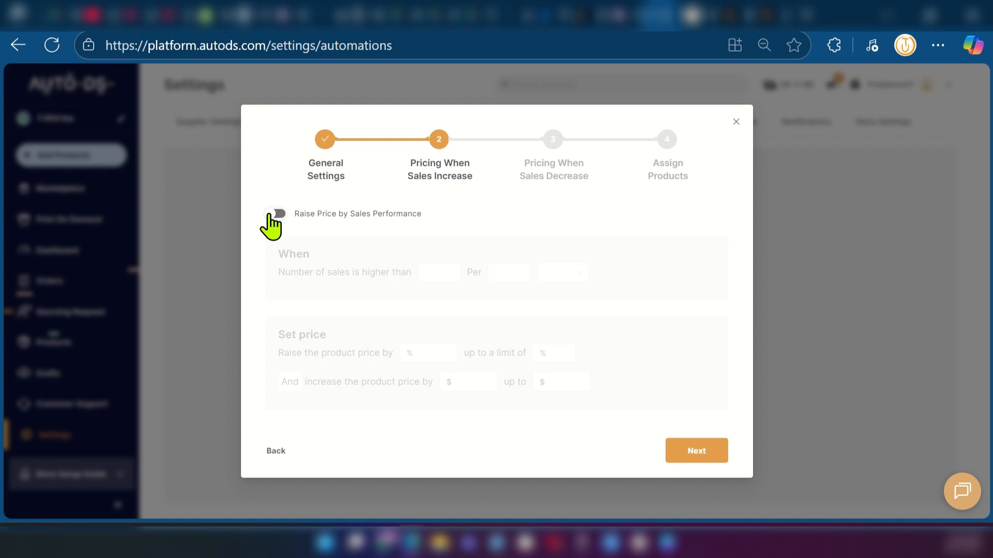
left_click(269, 215)
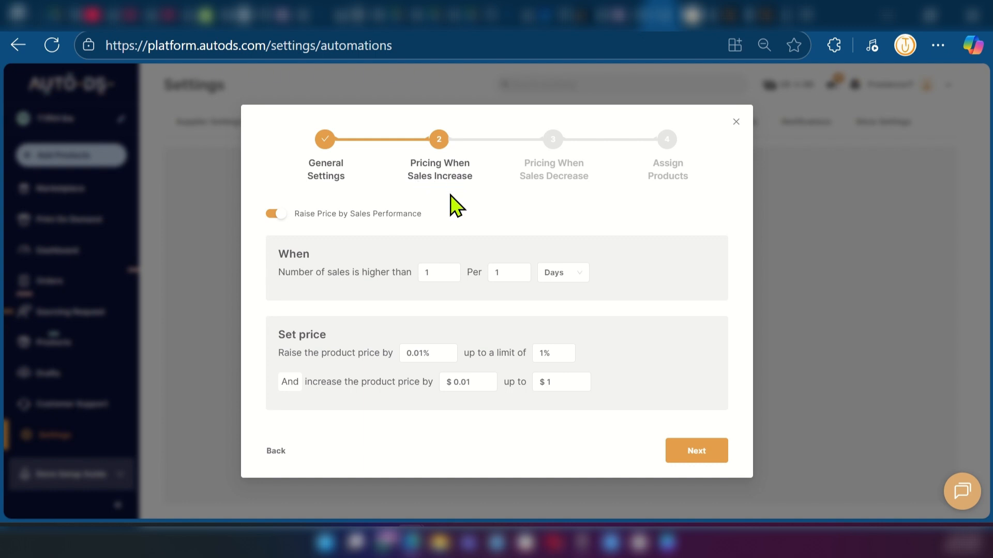
left_click(270, 216)
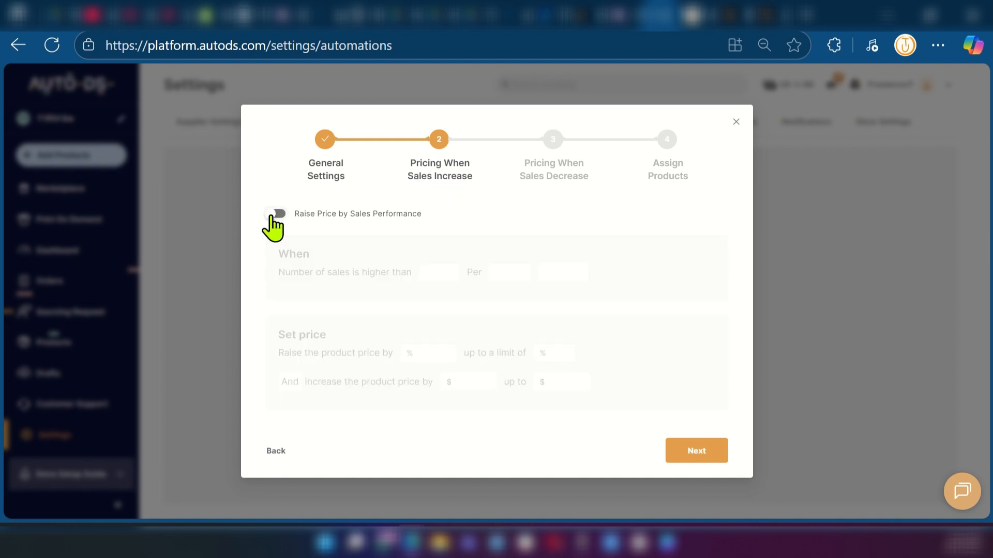
left_click(695, 452)
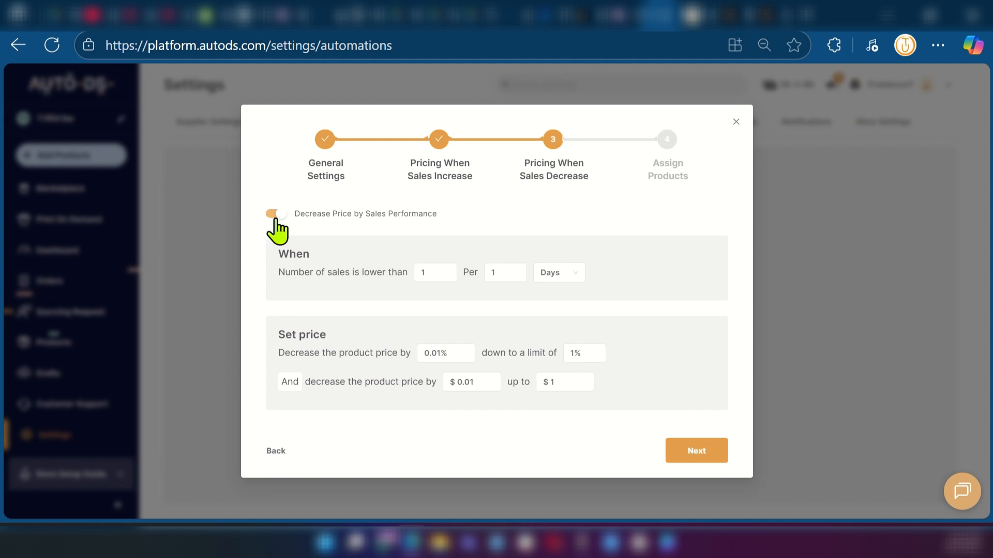
left_click(277, 450)
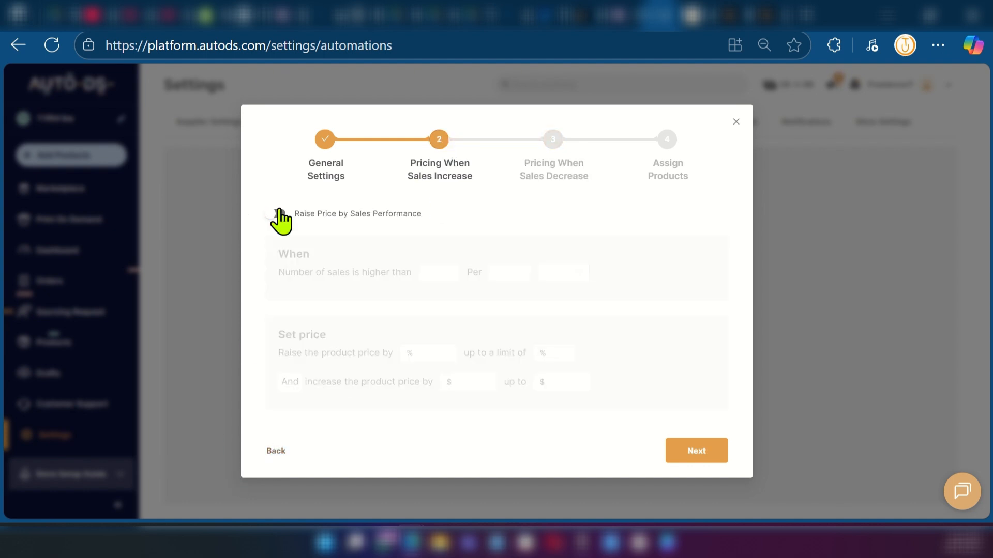
left_click(279, 215)
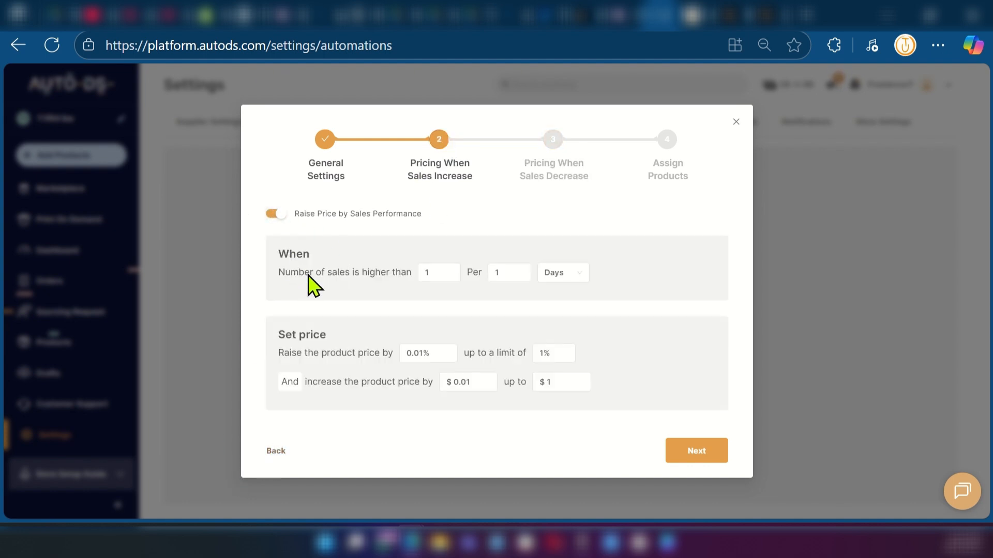
Set the price raise for over 100 sales per 15 days to 2% up to 2.5% and $10 up to $15, and continue.
left_click(436, 275)
left_click(513, 273)
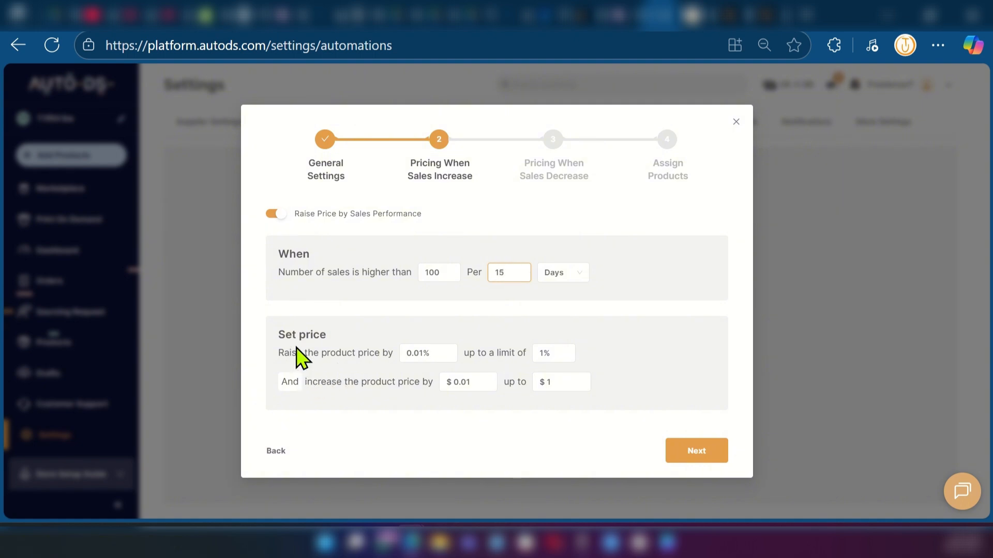
left_click(408, 353)
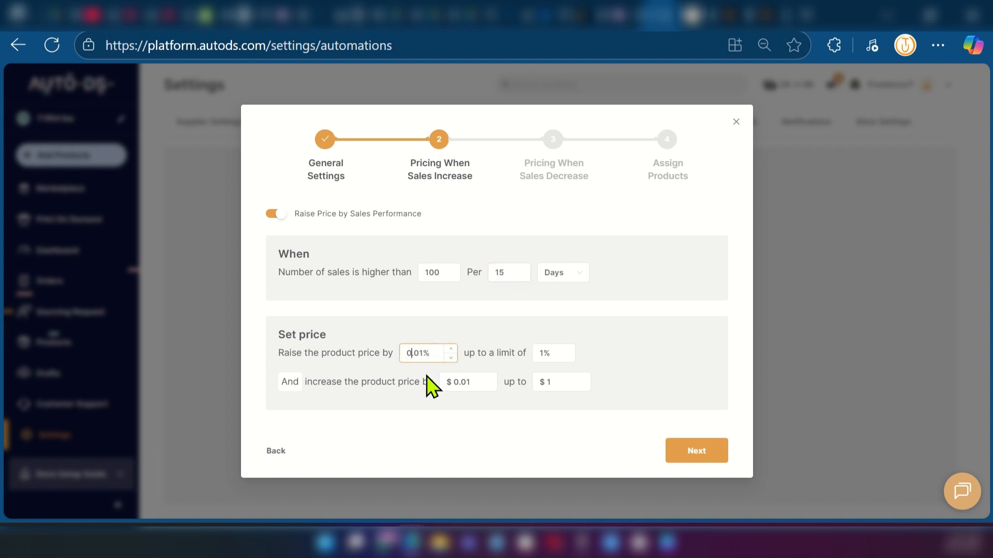
type("2")
key("Tab")
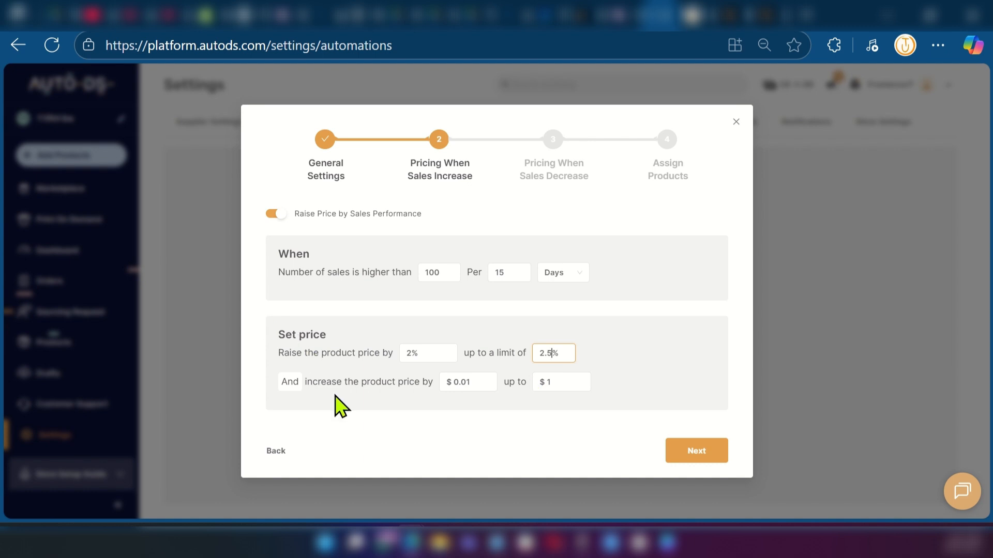
left_click(461, 383)
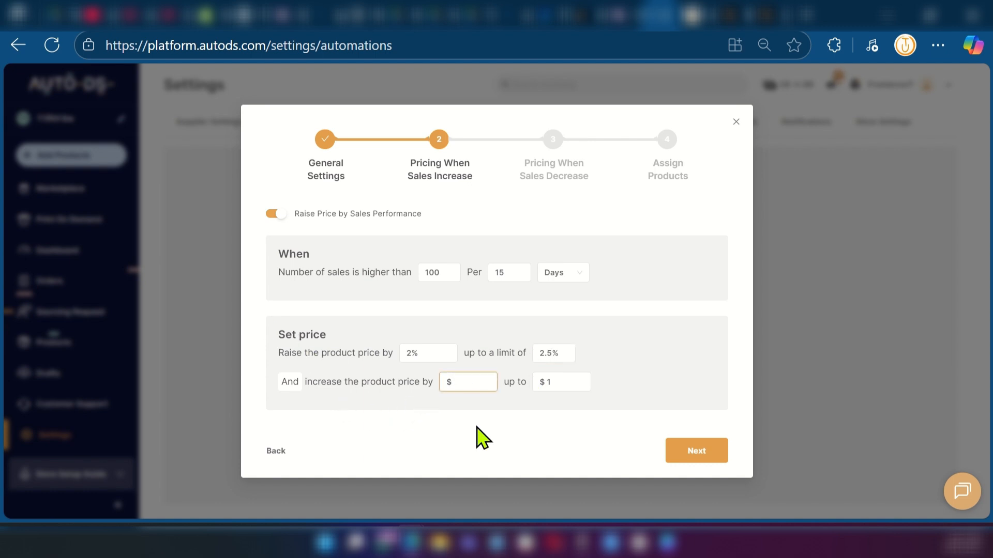
left_click(567, 381)
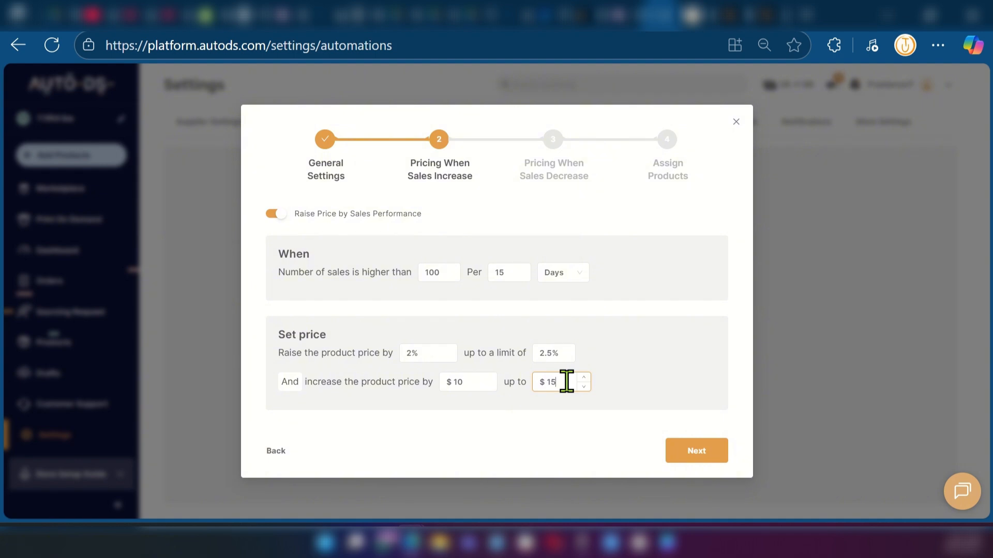
left_click(698, 455)
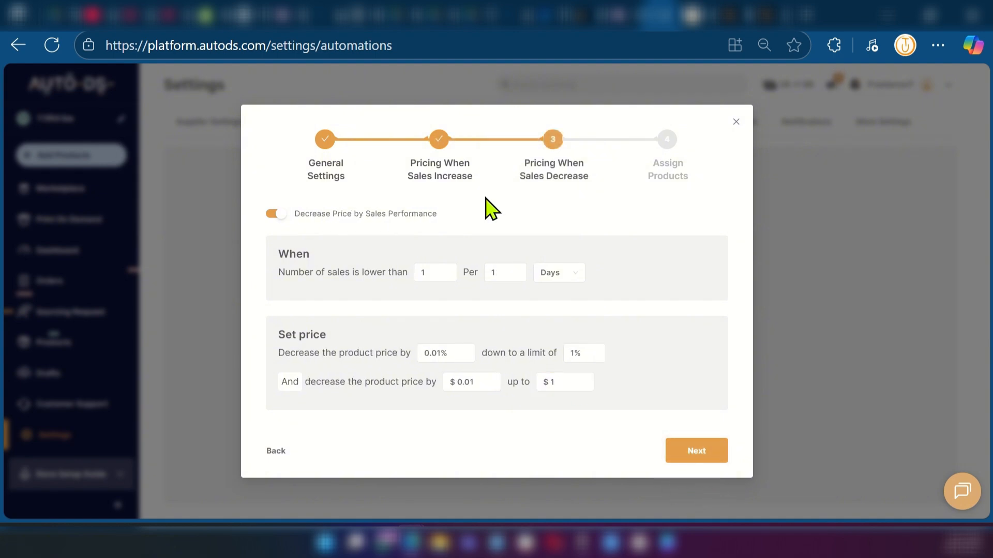
Set the price decrease for under 20 sales per 15 days to 2% down to 2.5% and $10 up to $12, and continue.
double_click(422, 273)
type("20")
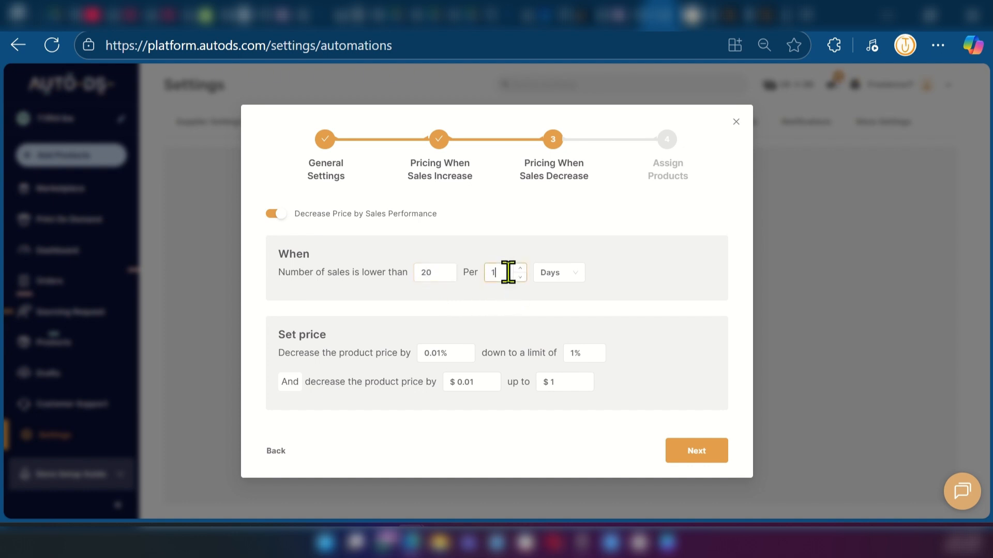
left_click(437, 353)
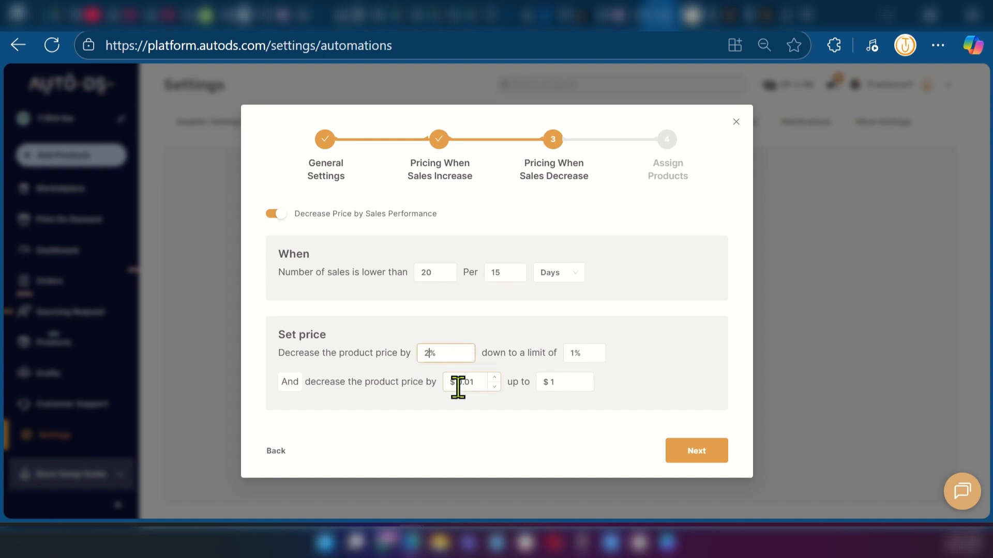
left_click(573, 353)
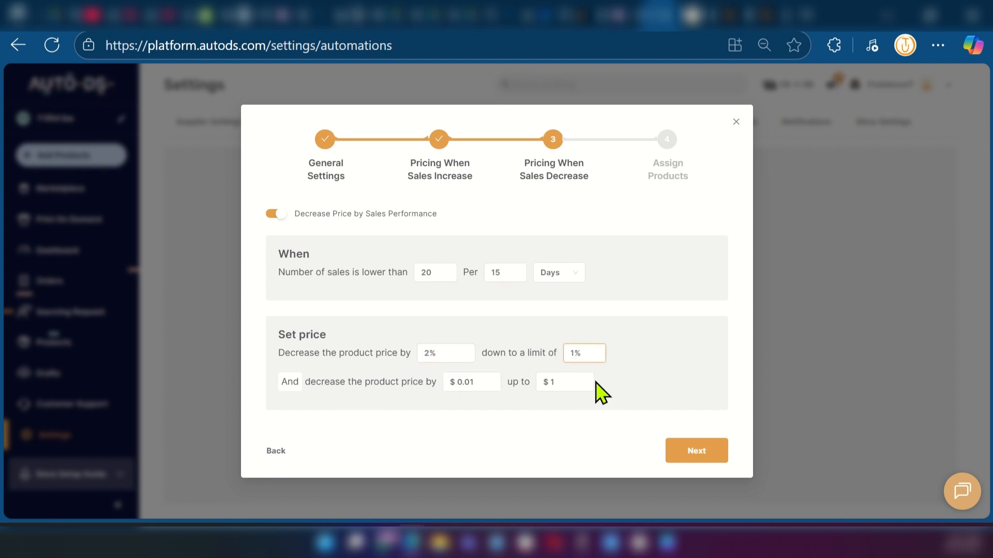
left_click(472, 381)
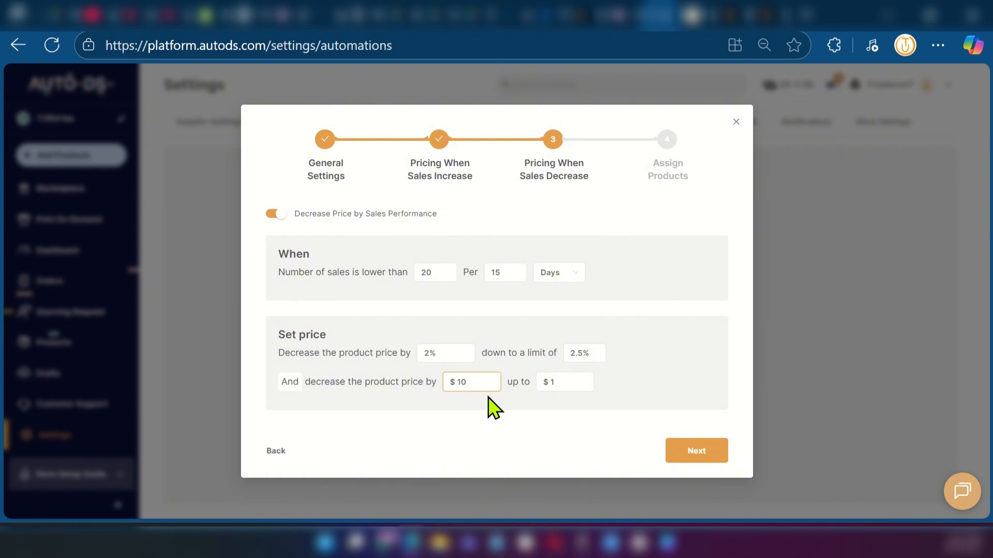
key("Tab")
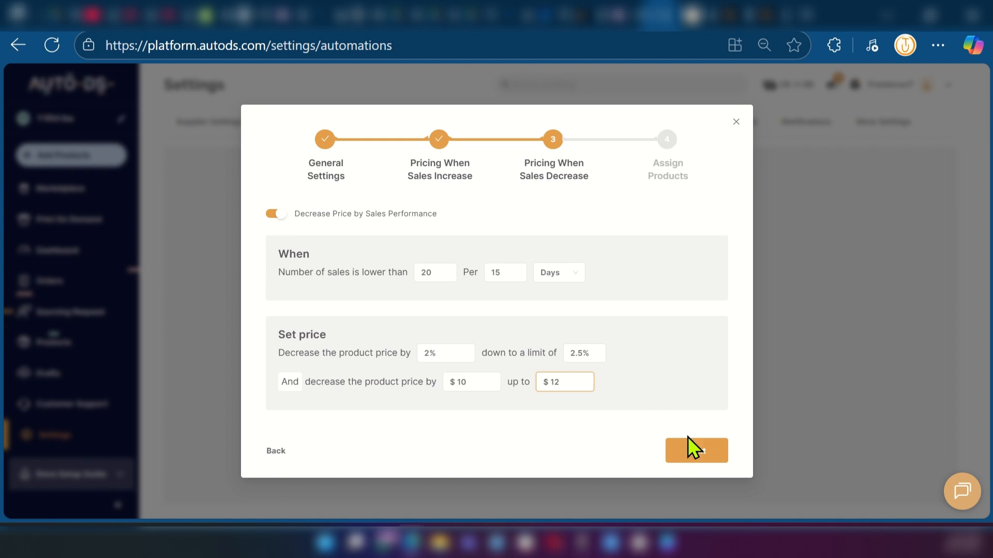
left_click(691, 458)
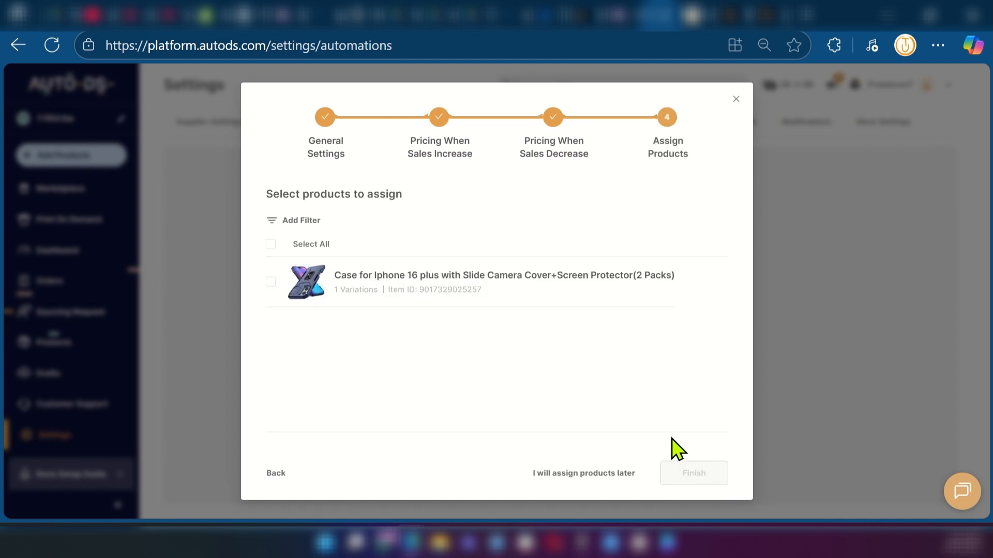
Assign the iPhone 16 Plus case to the automation and finish creating it.
left_click(271, 281)
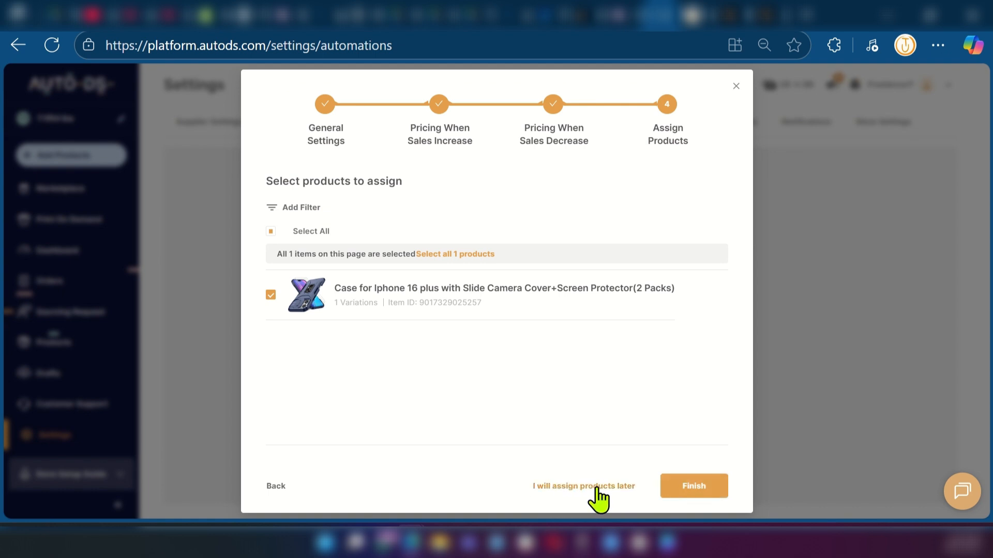
left_click(681, 491)
left_click(696, 488)
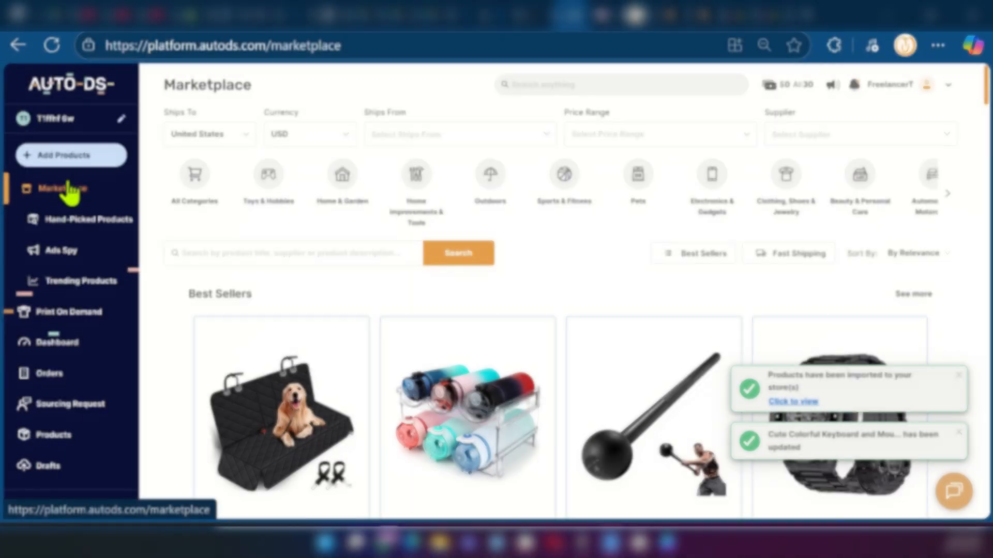
Show the Electronics & Gadgets category in the AutoDS marketplace and browse its products.
left_click(37, 155)
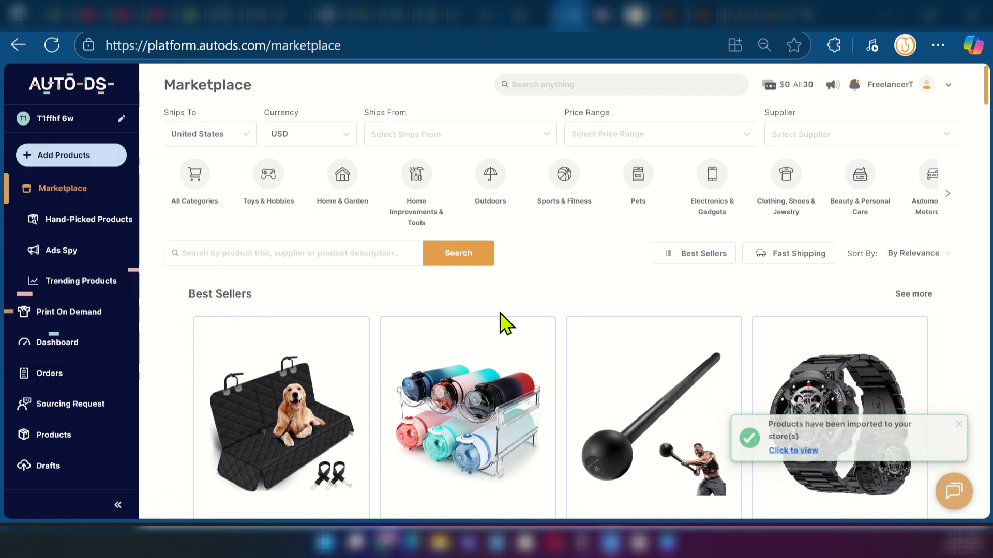
scroll(502, 321, "down", 10)
scroll(496, 318, "up", 10)
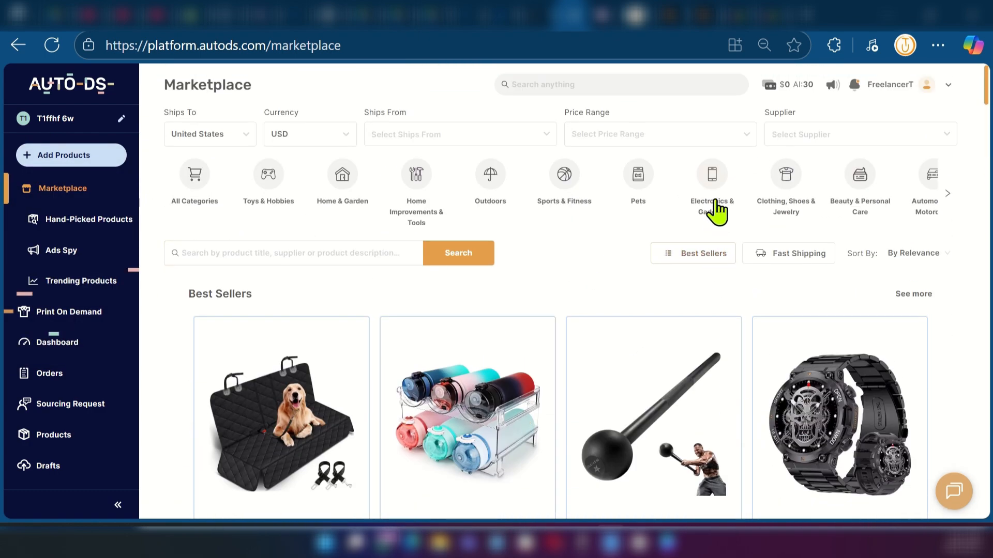
left_click(721, 214)
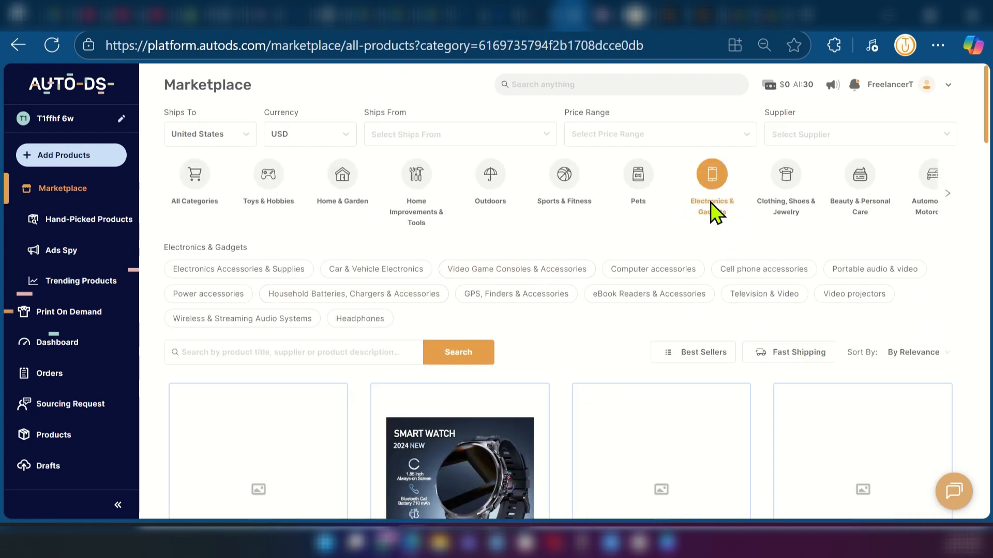
scroll(646, 258, "down", 5)
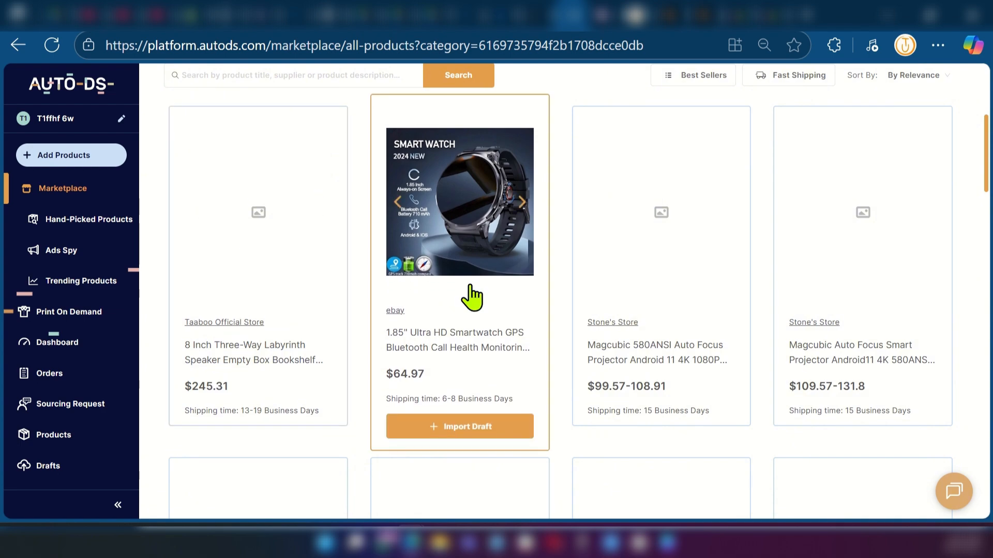
scroll(470, 294, "down", 5)
scroll(469, 290, "up", 10)
scroll(469, 289, "up", 1)
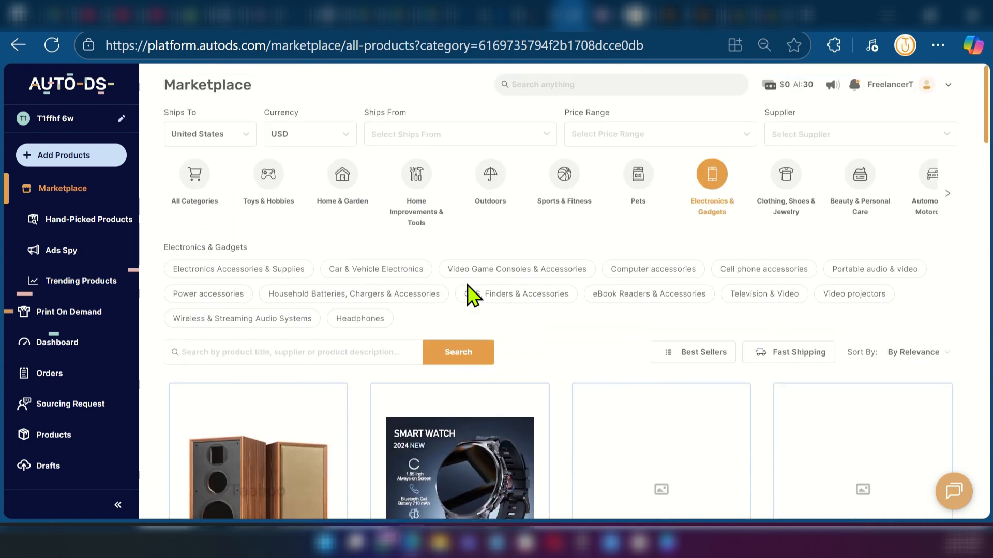
Narrow the marketplace listing to the Headphones subcategory and look through the available products.
left_click(354, 320)
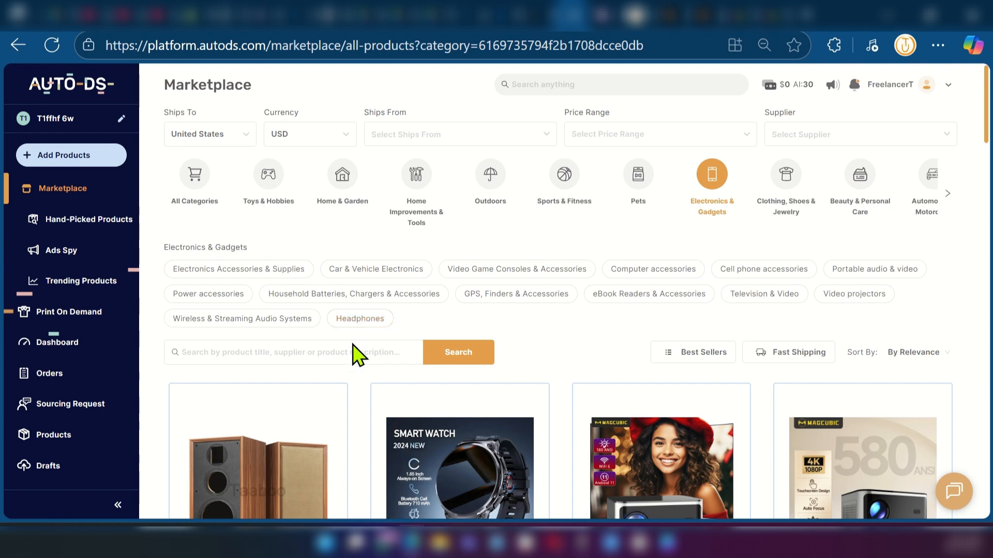
left_click(356, 322)
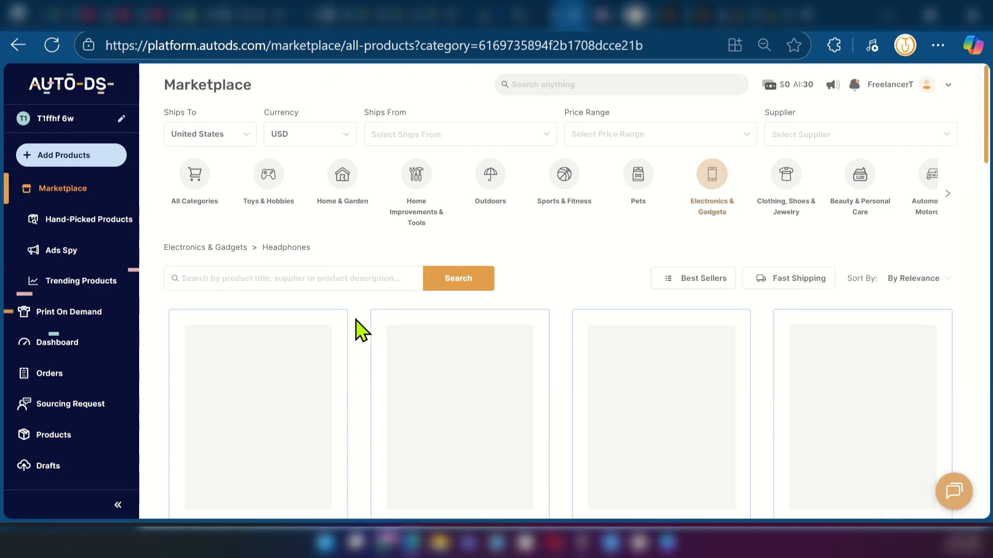
scroll(606, 257, "down", 4)
scroll(606, 257, "down", 7)
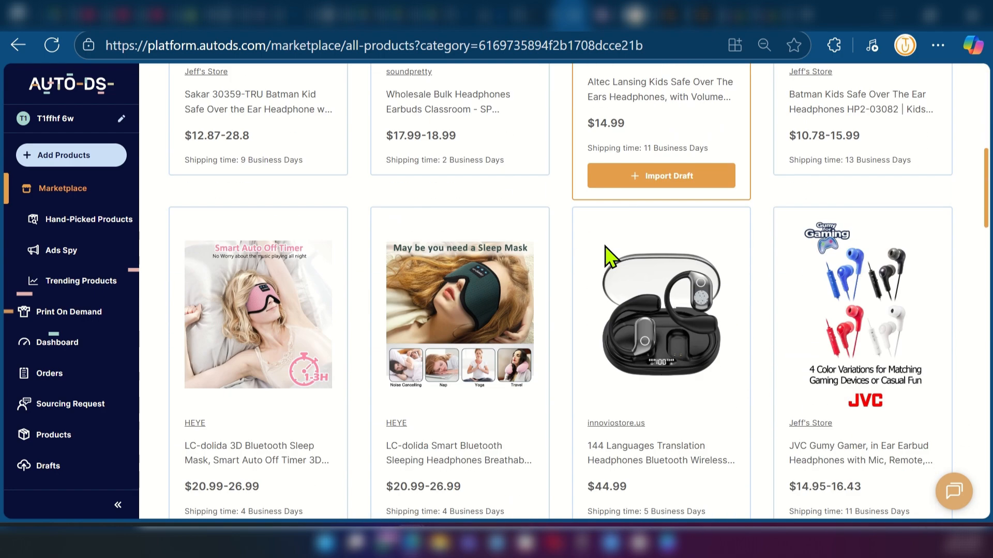
scroll(471, 261, "up", 10)
scroll(243, 373, "down", 3)
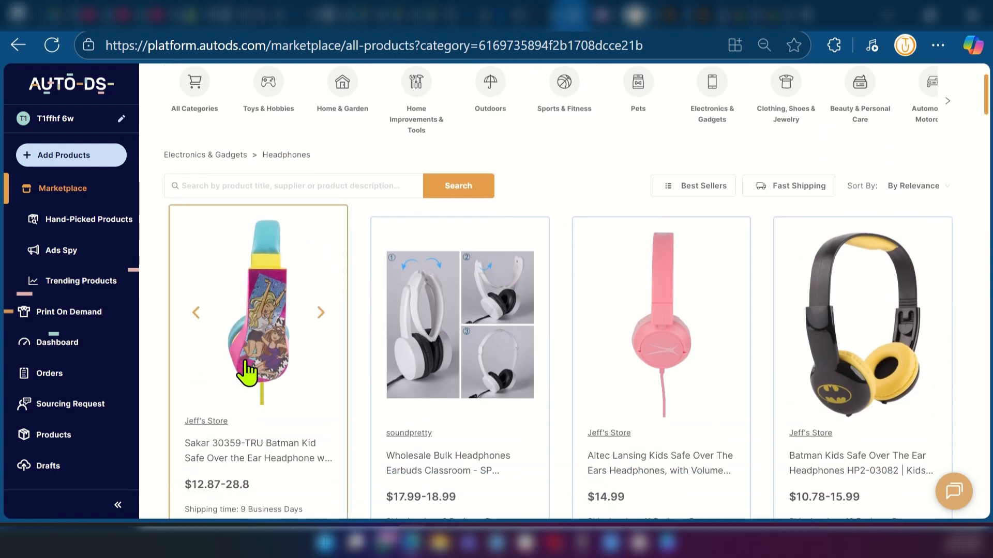
Open the Sakar 30359-TRU Batman Kid Safe headphone from Jeff's Store and import it as a draft.
left_click(234, 382)
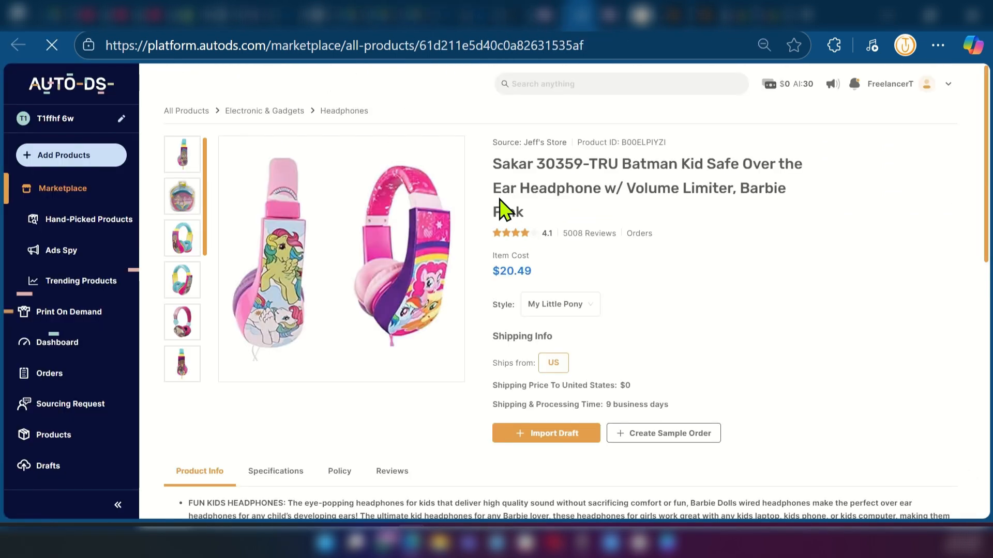
scroll(525, 336, "down", 1)
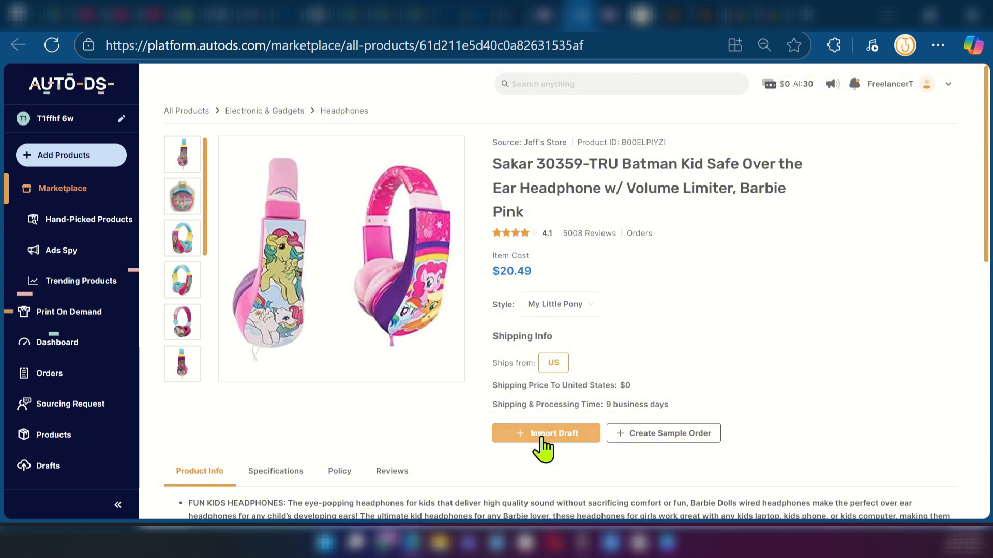
left_click(542, 439)
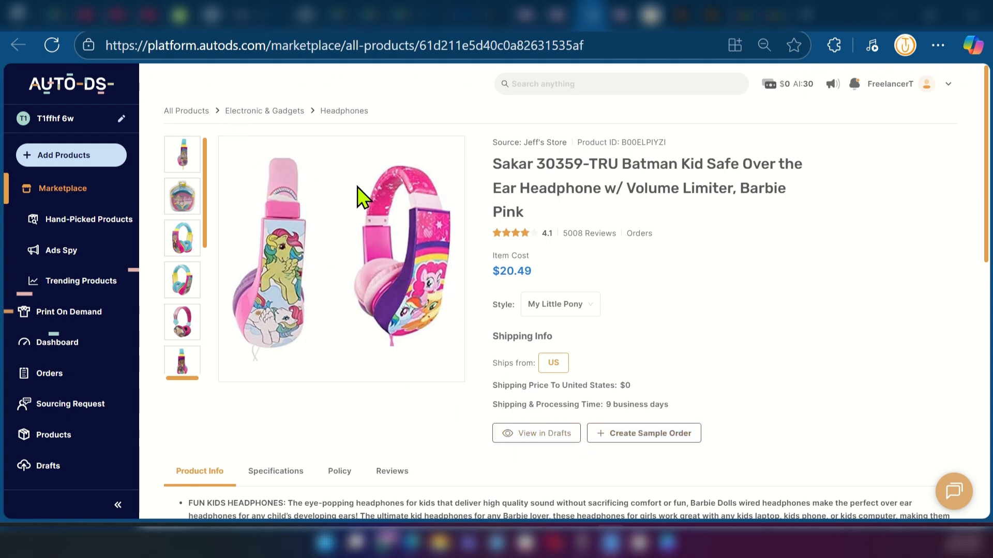
Open the headphone's draft, retitle it "Batman Kid Safe over the Ear Headphone", and save and import it to the store.
left_click(517, 434)
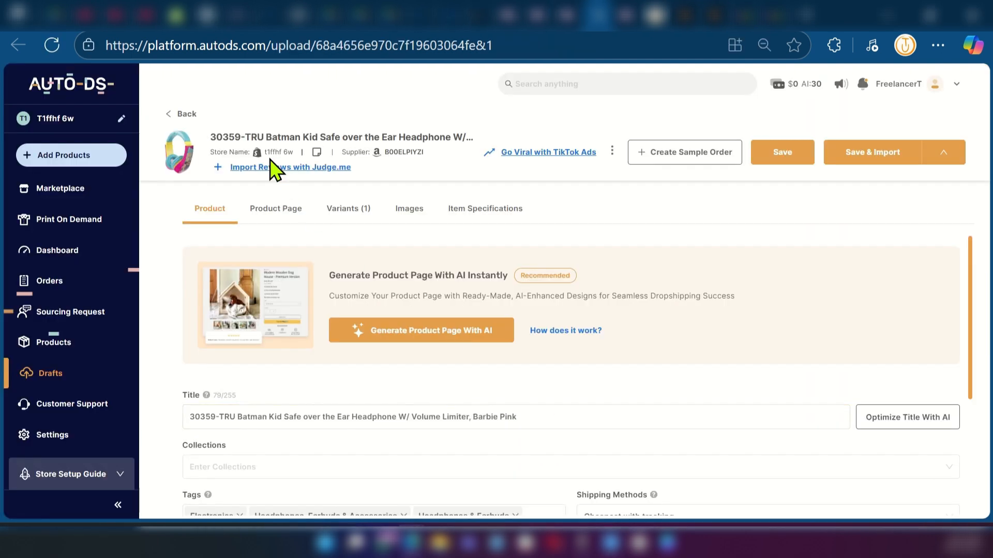
scroll(304, 329, "down", 4)
scroll(336, 339, "up", 4)
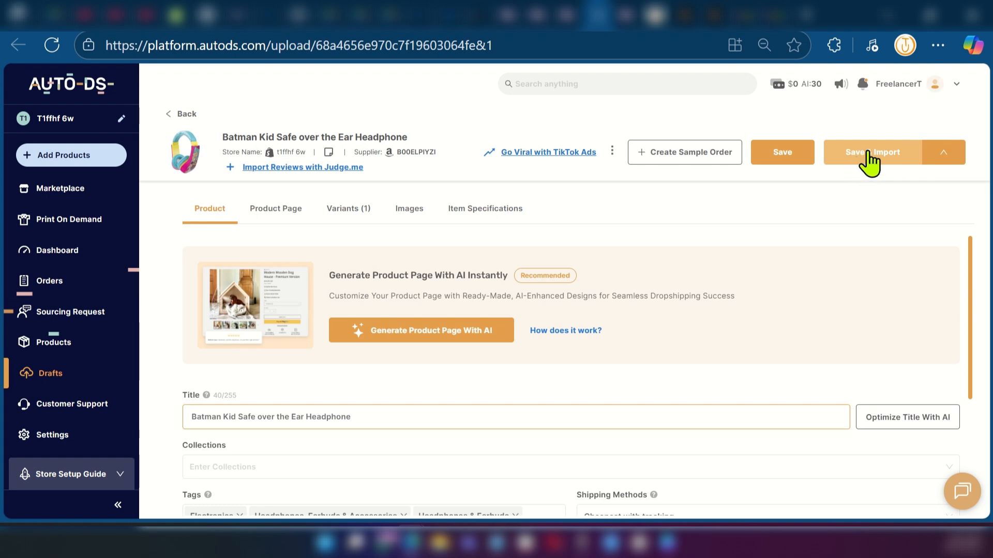
left_click(870, 164)
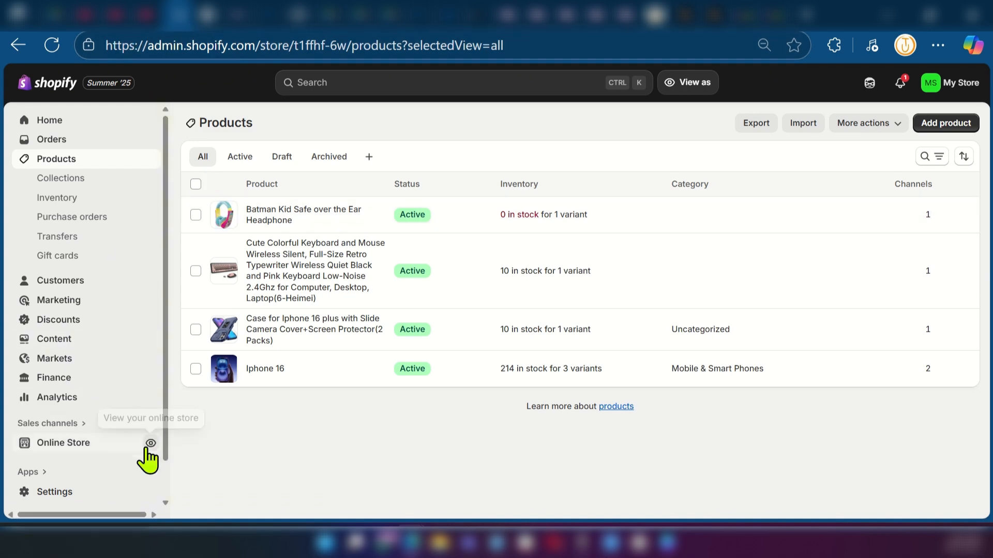
View the Shopify online store, refresh its catalog page and examine the imported products.
left_click(151, 444)
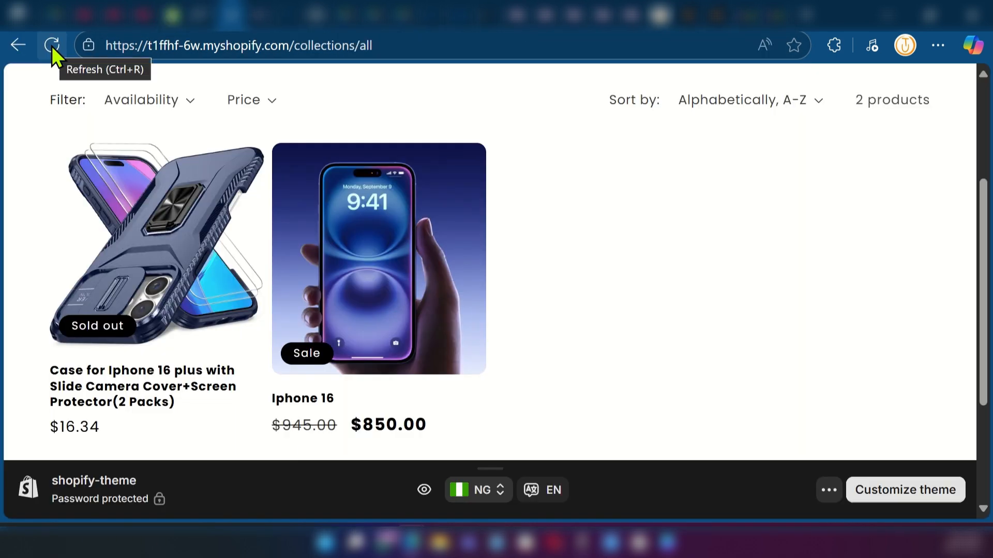
left_click(51, 46)
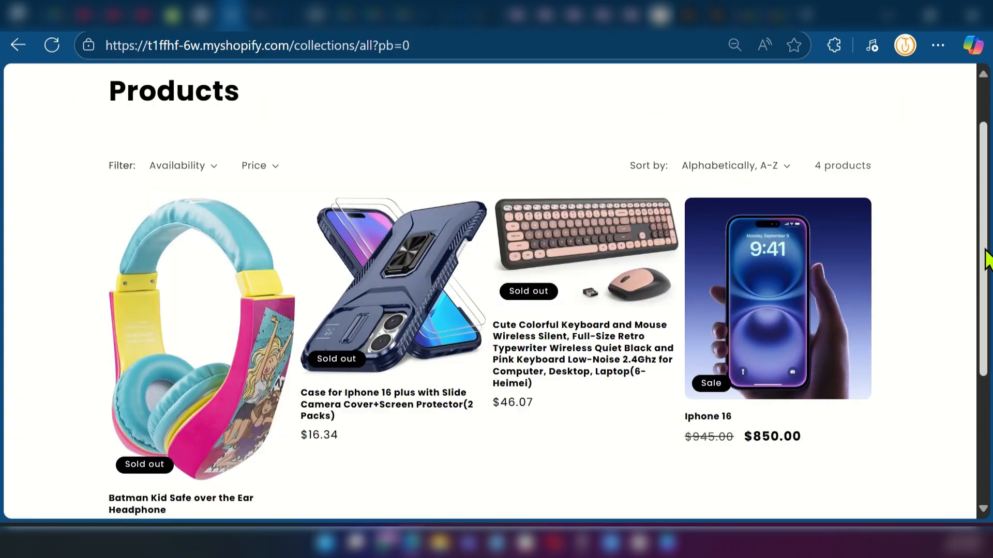
left_click_drag(985, 260, 987, 269)
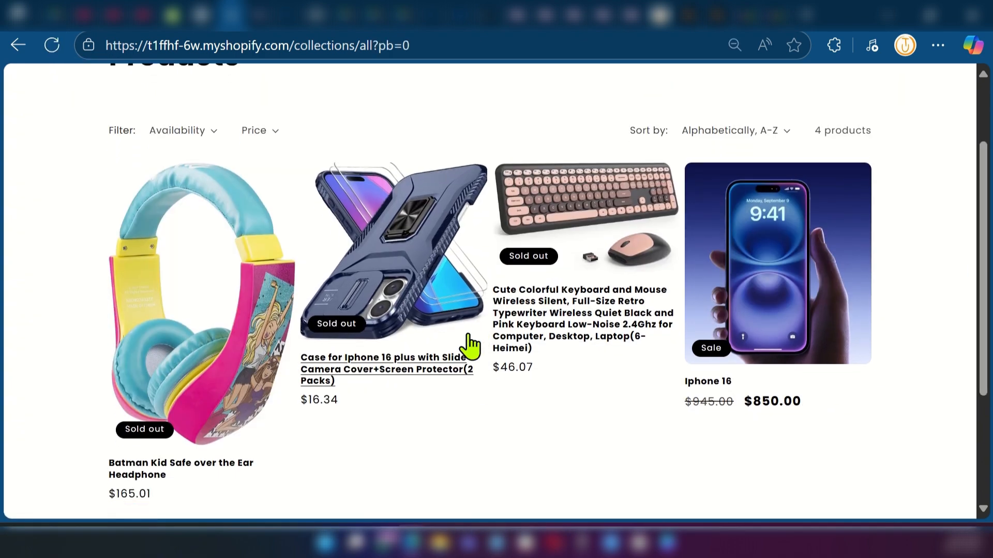
scroll(510, 357, "down", 3)
scroll(508, 357, "up", 5)
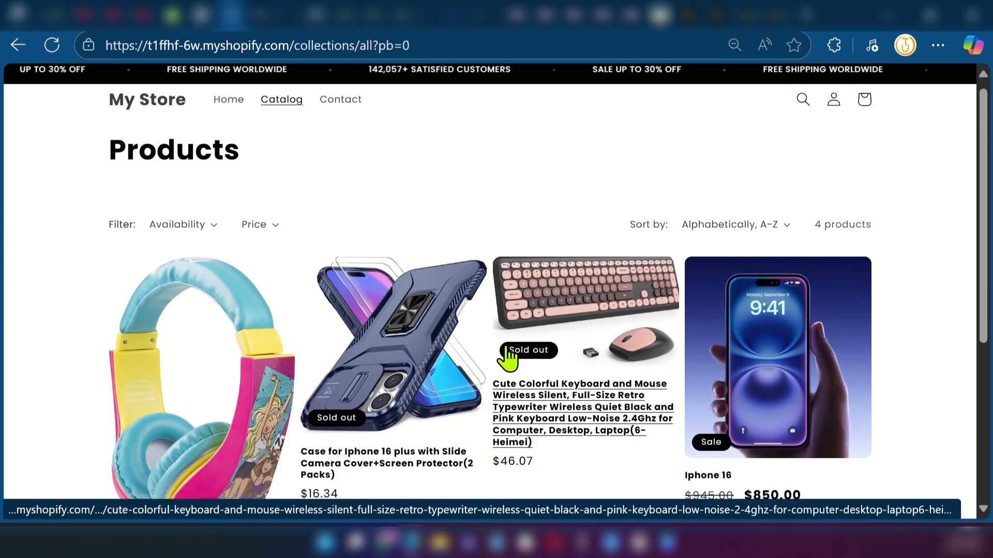
scroll(508, 358, "down", 2)
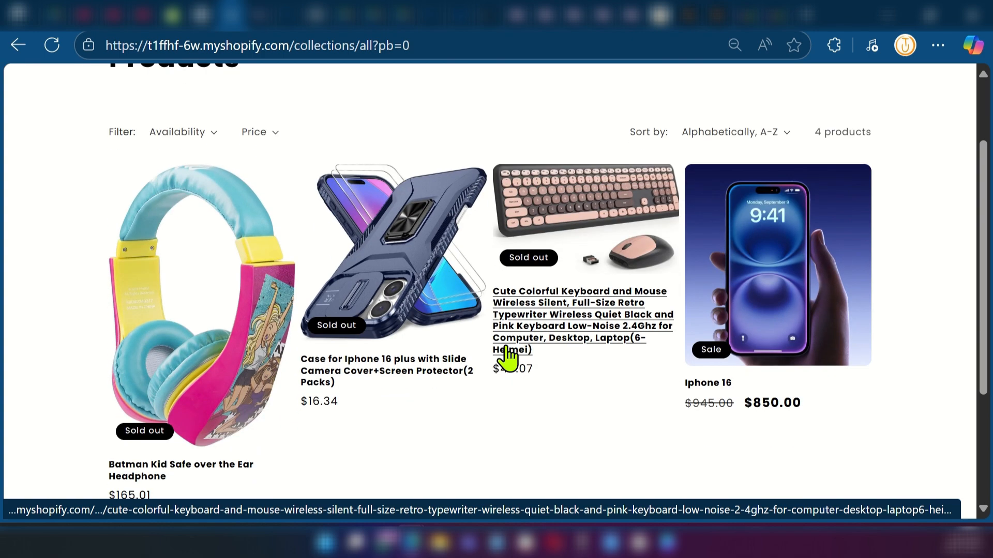
scroll(501, 356, "down", 3)
scroll(502, 356, "up", 3)
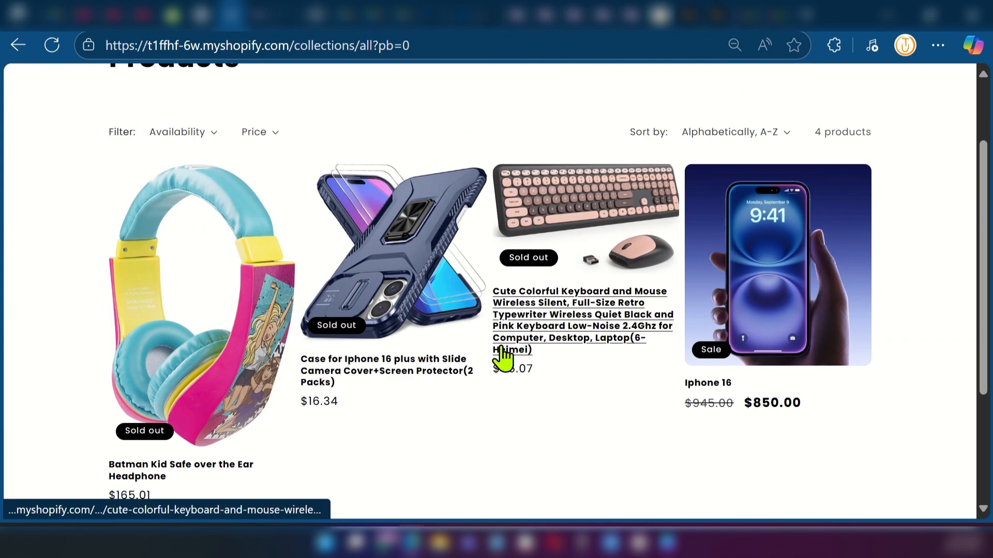